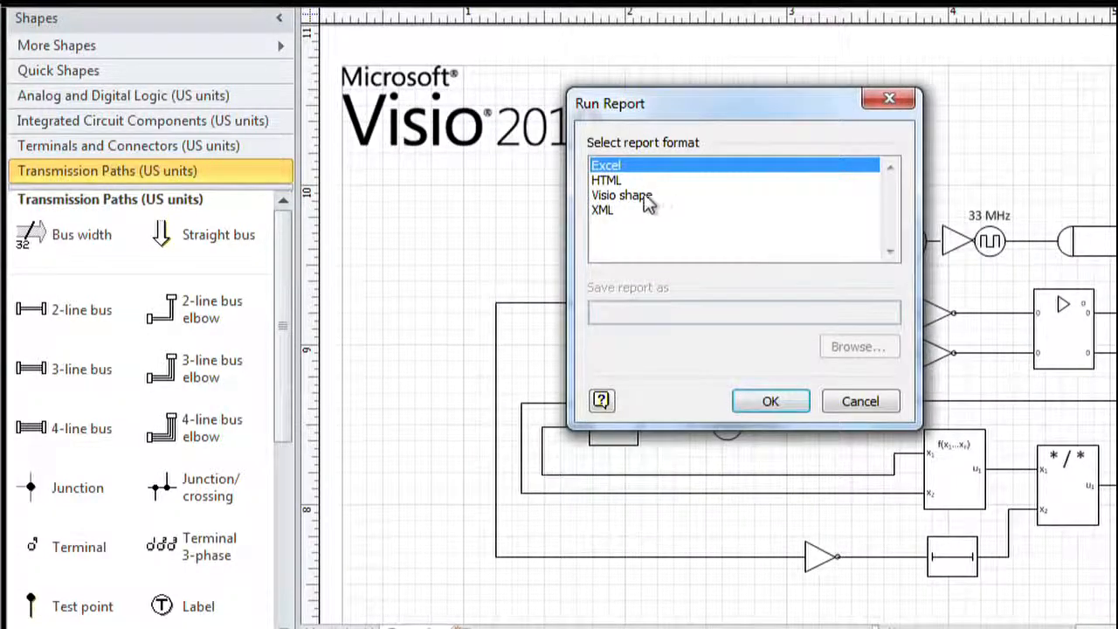
# Generate the Inventory report as an HTML file named Report_4.html, and close the resulting page
pyautogui.click(622, 180)
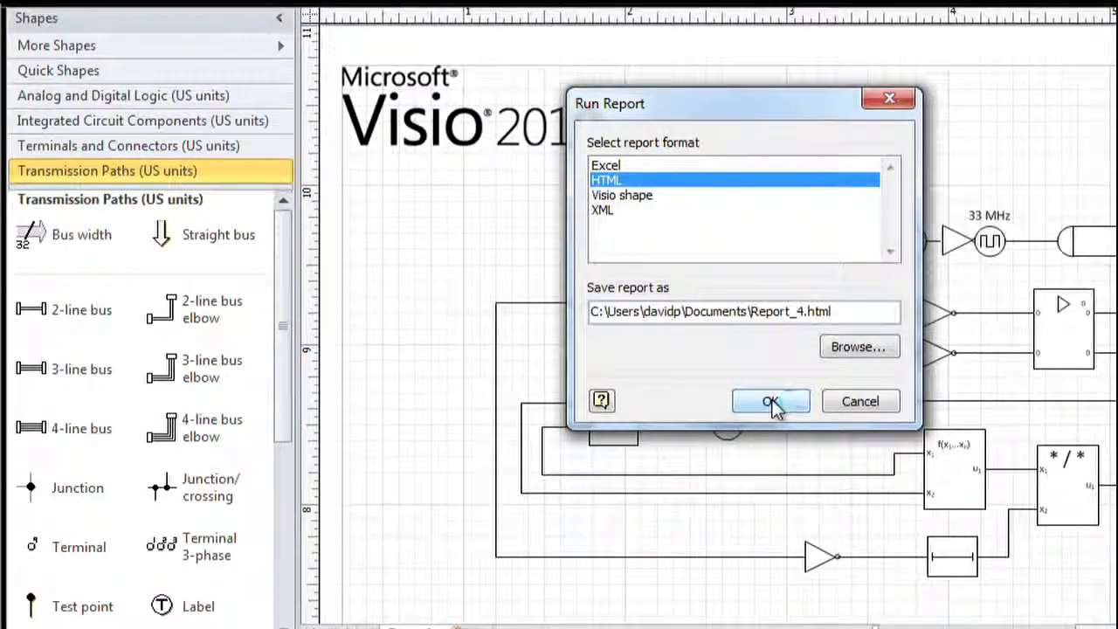
pyautogui.click(770, 402)
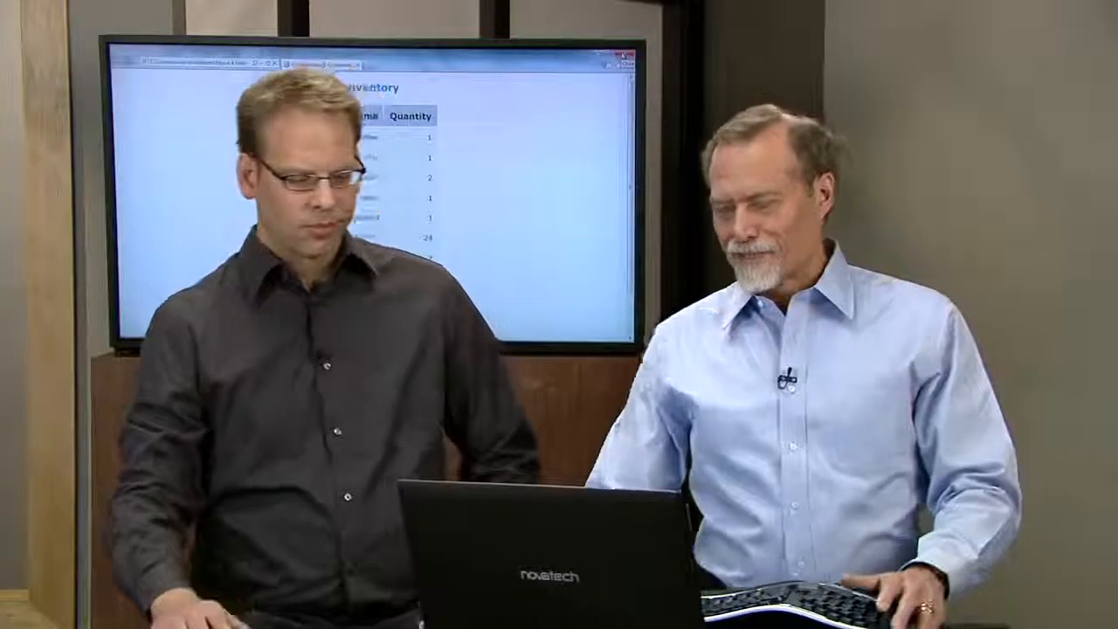
pyautogui.click(623, 56)
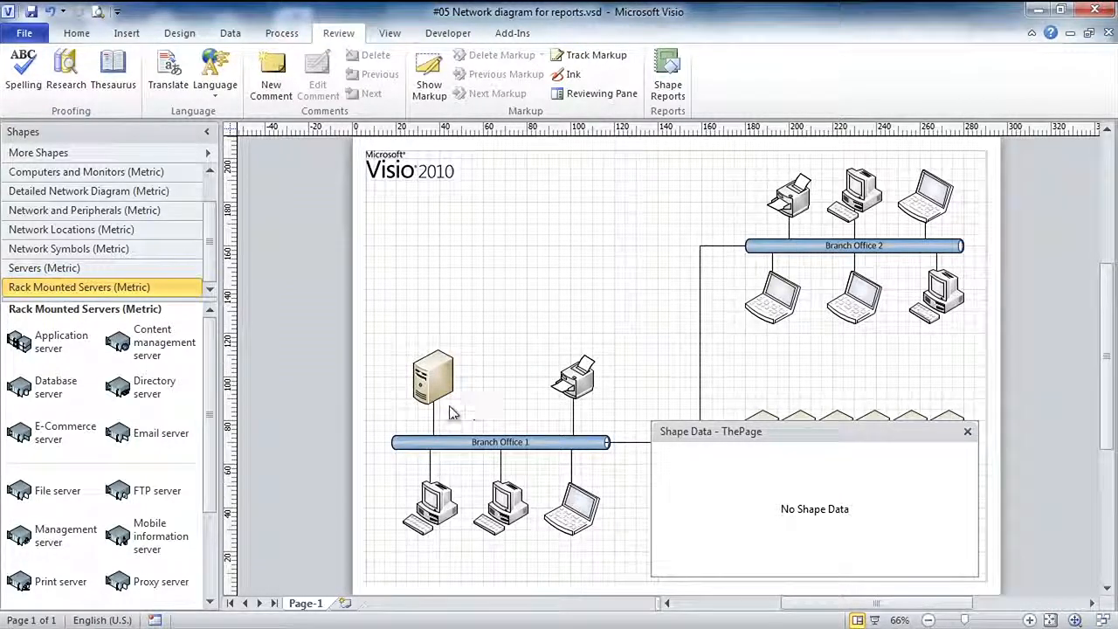
# Inspect the shape data of the server, both PCs and the laptop connected to Branch Office 1
pyautogui.click(435, 381)
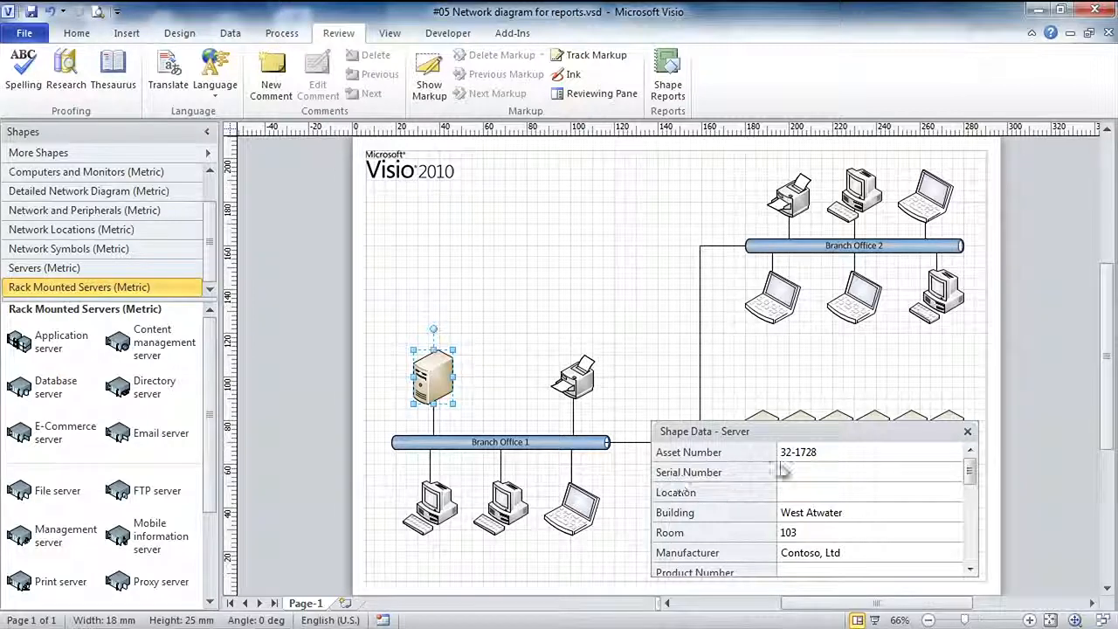
pyautogui.click(441, 507)
pyautogui.click(503, 505)
pyautogui.click(590, 520)
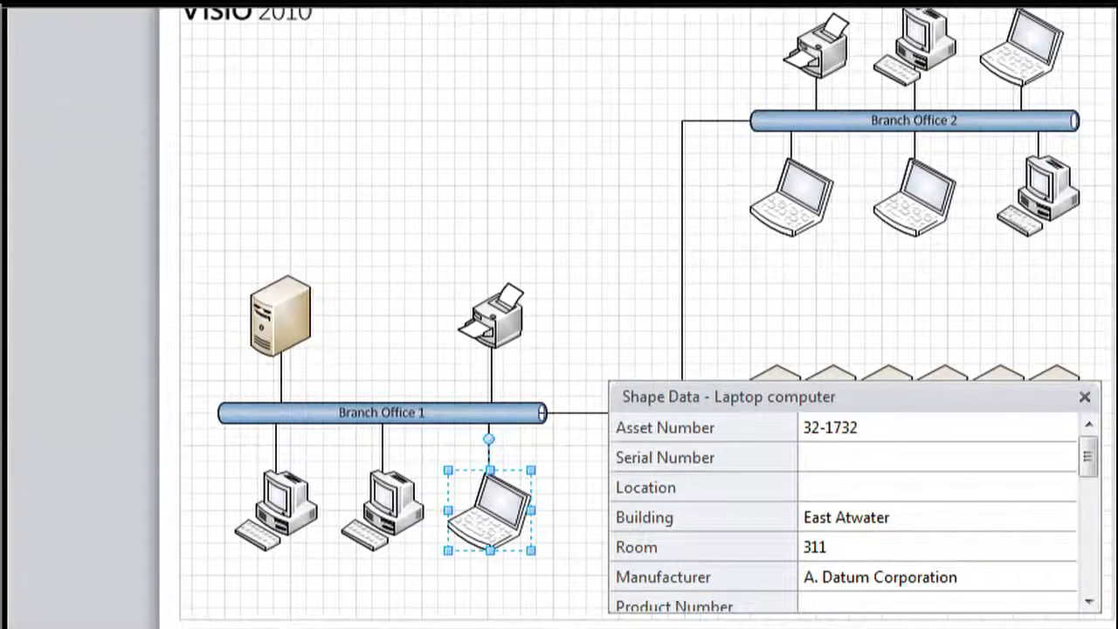
# Run the PC Report on the network diagram in HTML format as Report_5.html and return to the diagram
pyautogui.click(669, 74)
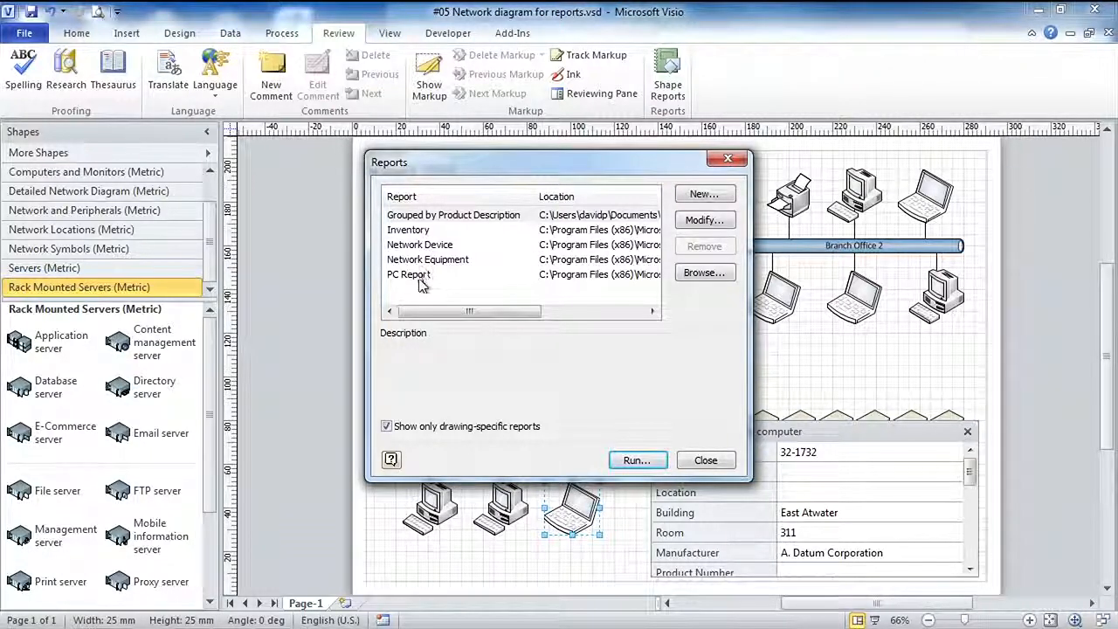
pyautogui.click(421, 278)
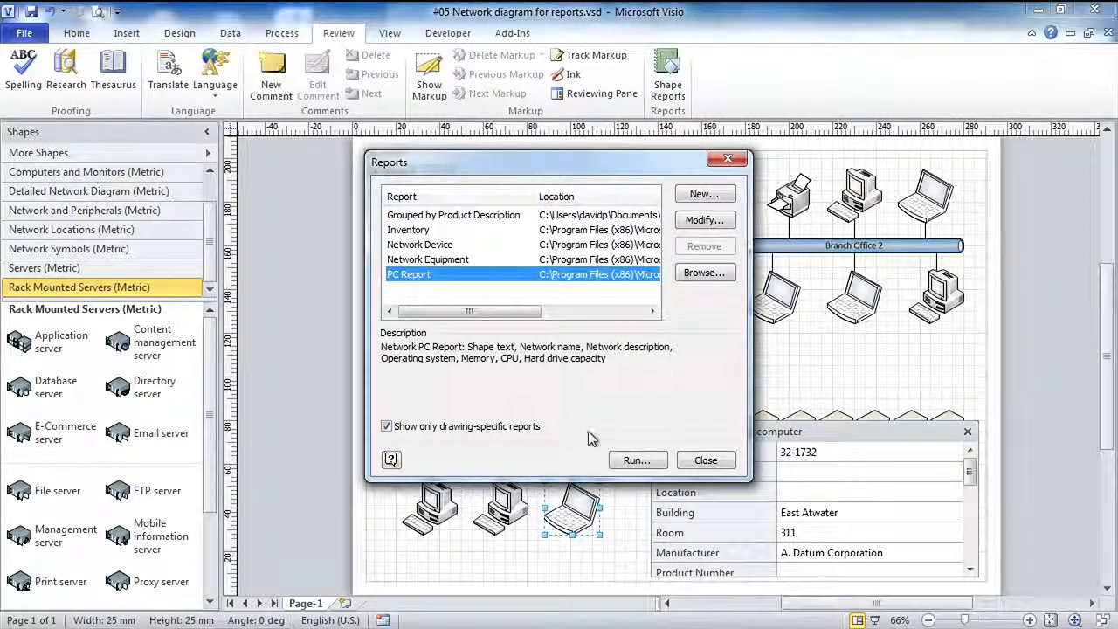
pyautogui.click(635, 460)
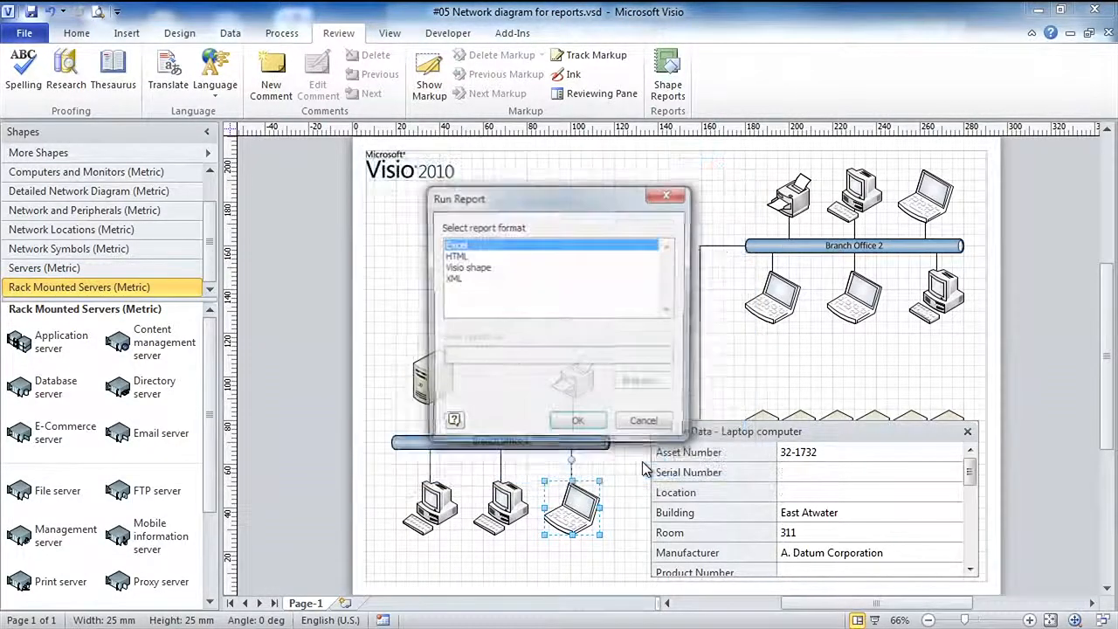
pyautogui.click(456, 256)
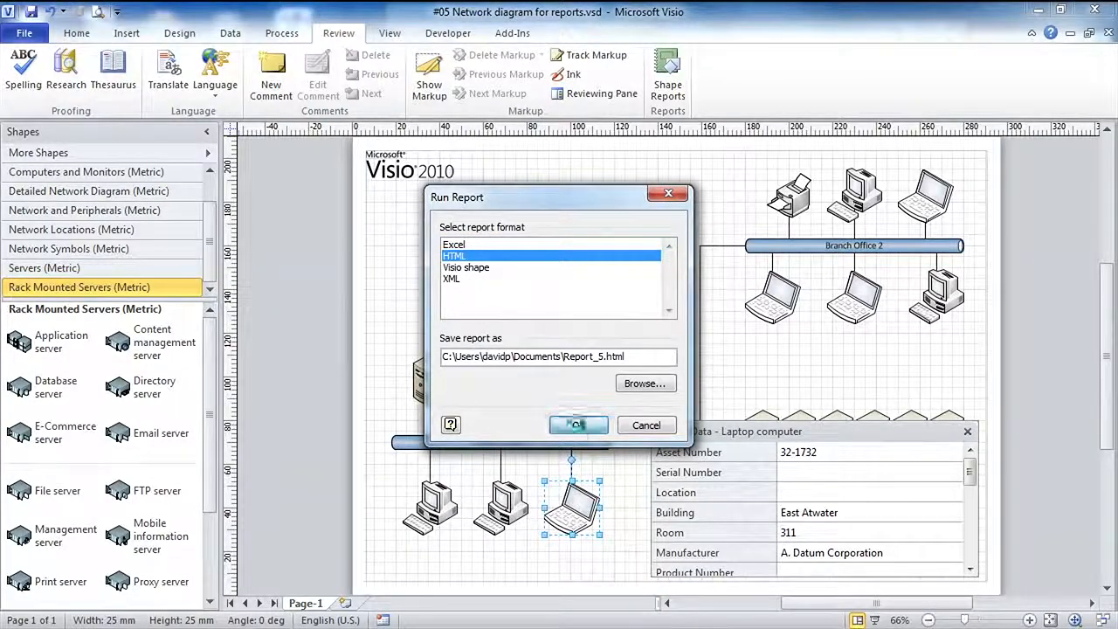
pyautogui.click(577, 426)
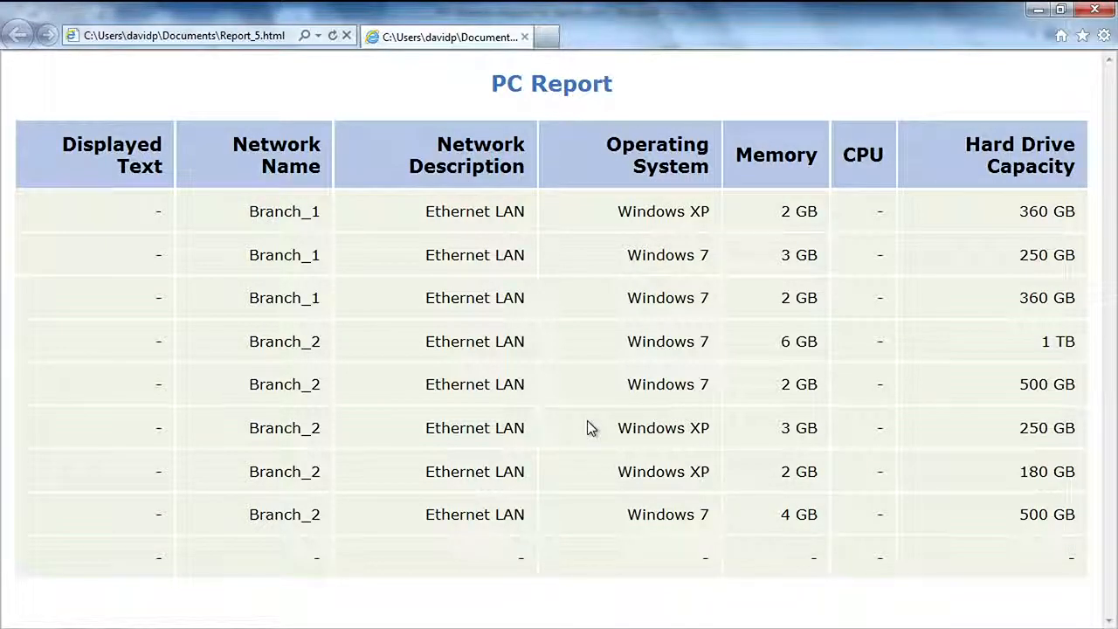
pyautogui.click(1036, 9)
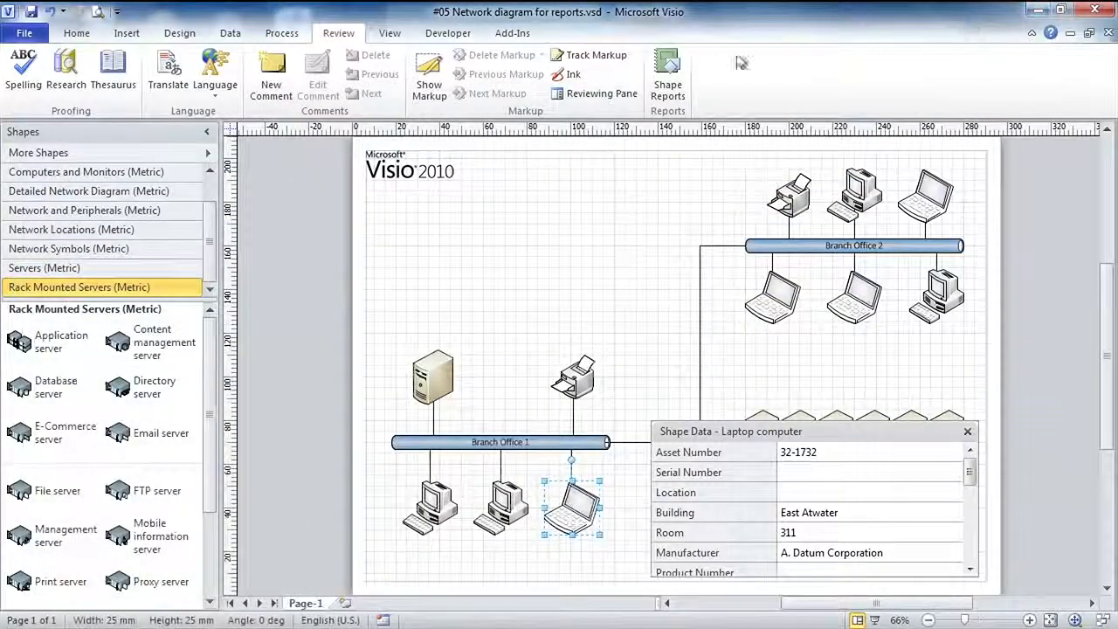
# Run the Network Equipment report in HTML format as Report_6.html and look through its rows and columns
pyautogui.click(667, 84)
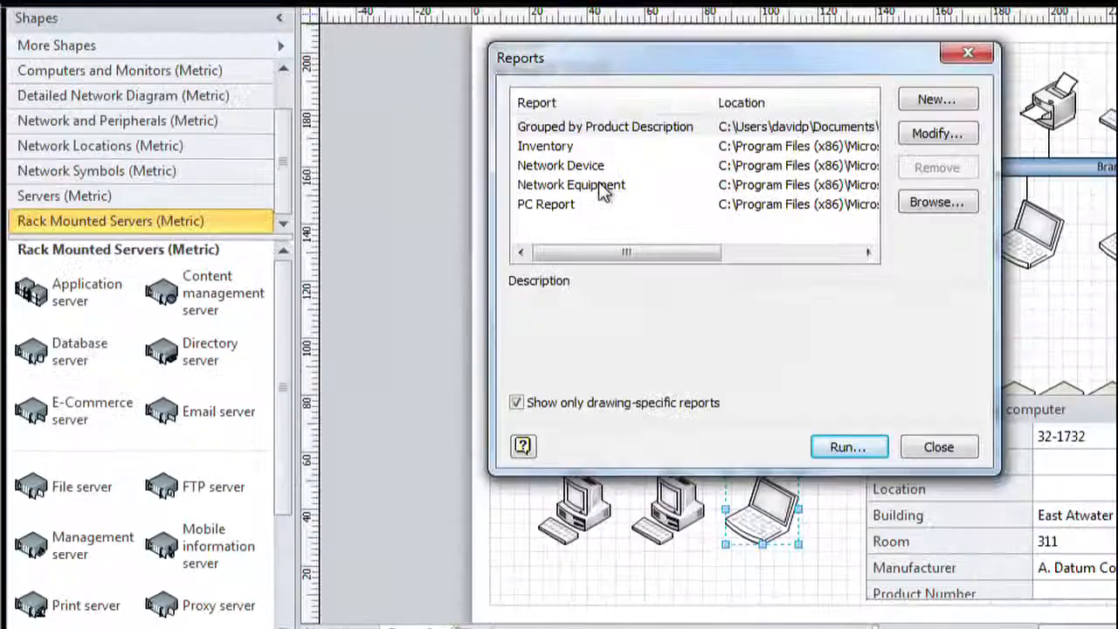
pyautogui.doubleClick(462, 261)
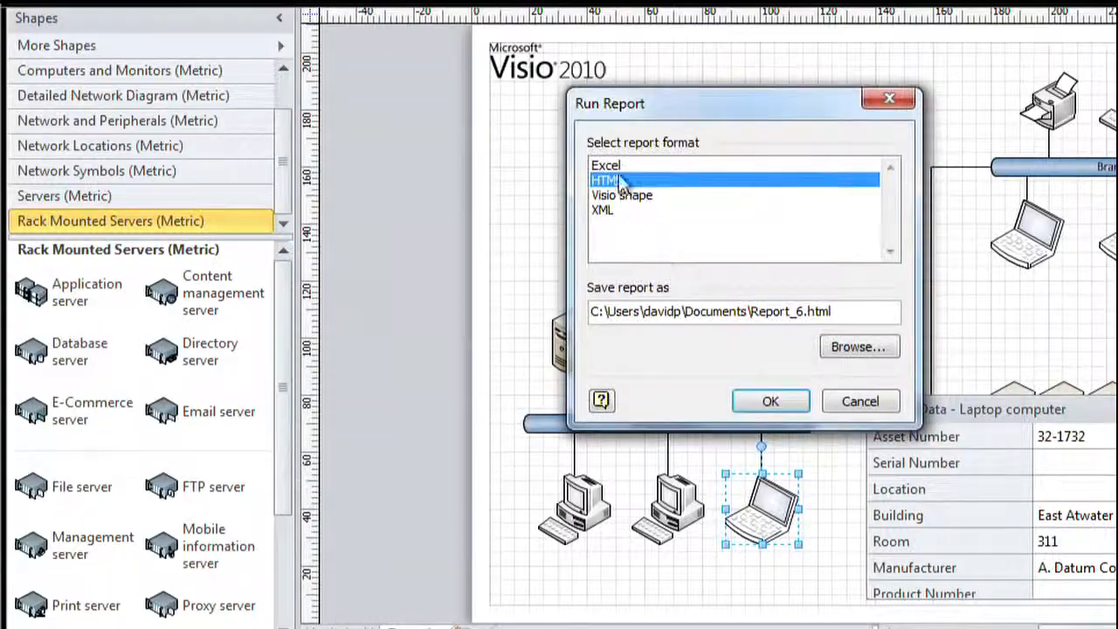
pyautogui.click(771, 401)
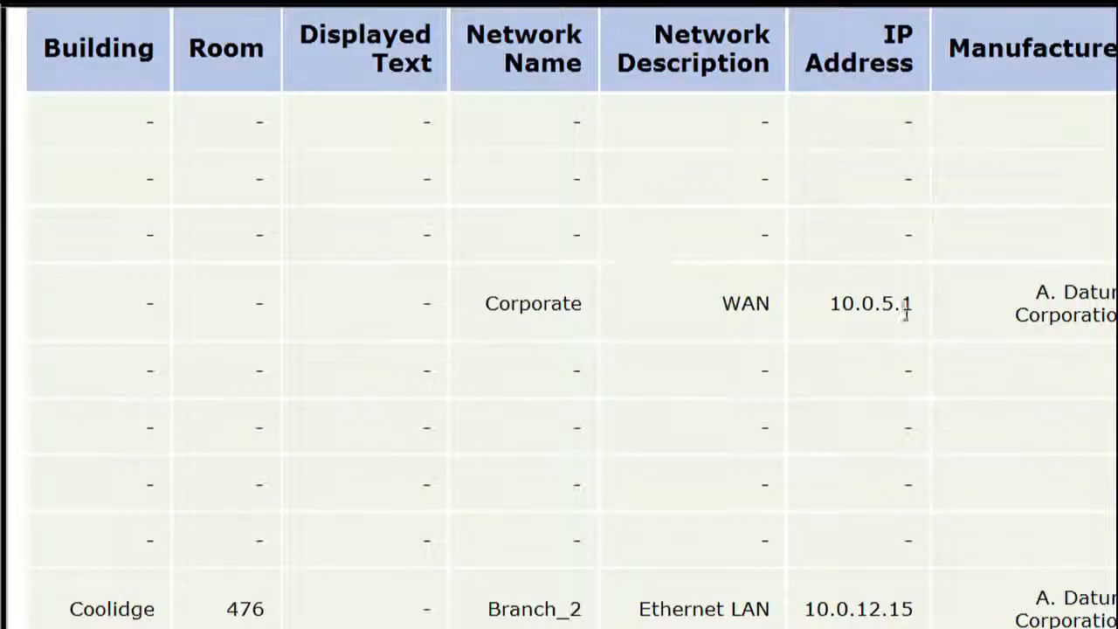
pyautogui.scroll(-5, 906, 309)
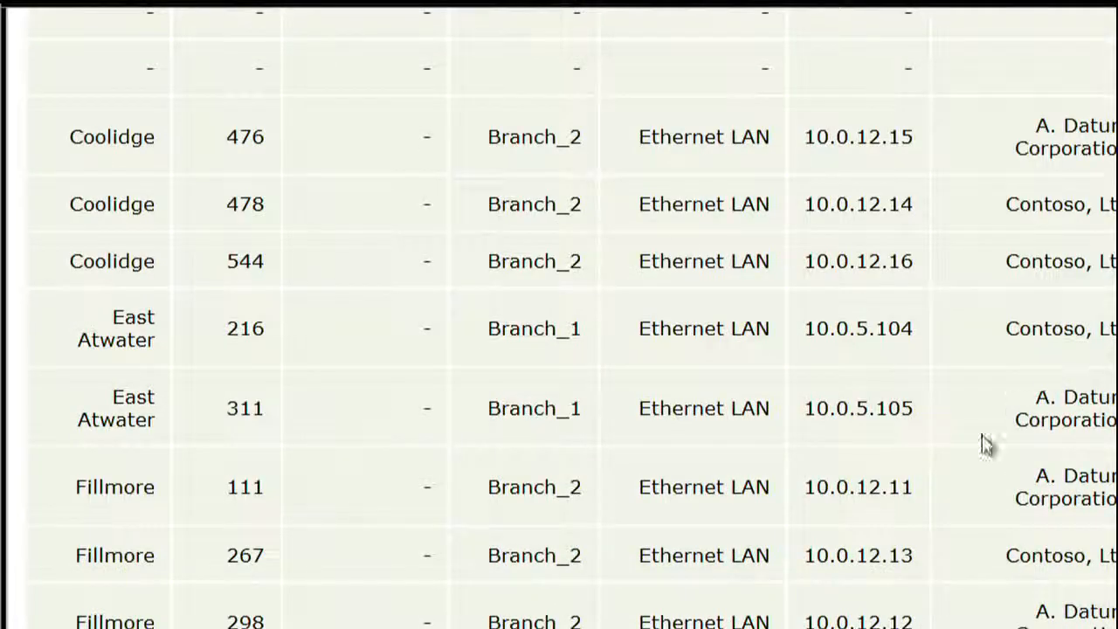
pyautogui.hscroll(4, 559, 317)
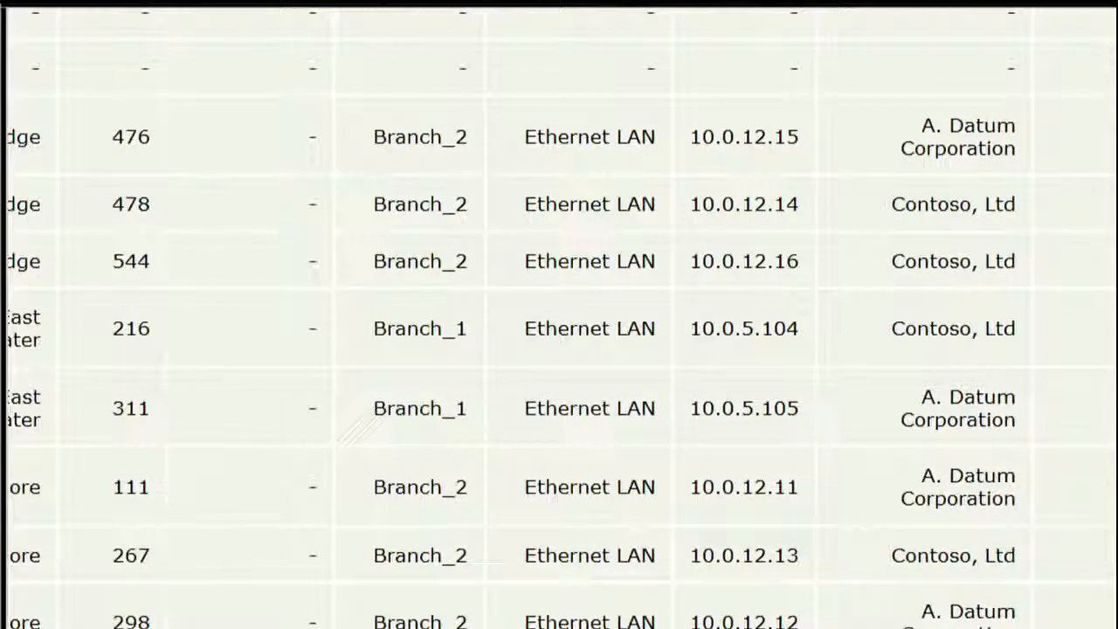
pyautogui.hscroll(2, 559, 317)
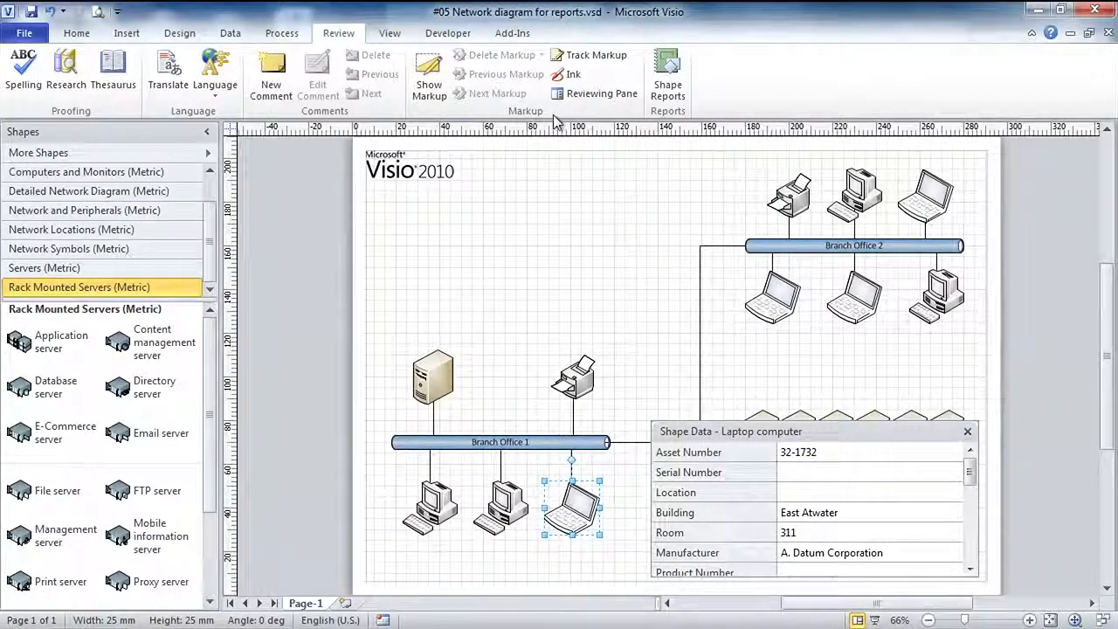
# Insert the Inventory report as a Visio shape linked to its report definition, and place it in the empty area above Branch Office 1
pyautogui.click(668, 77)
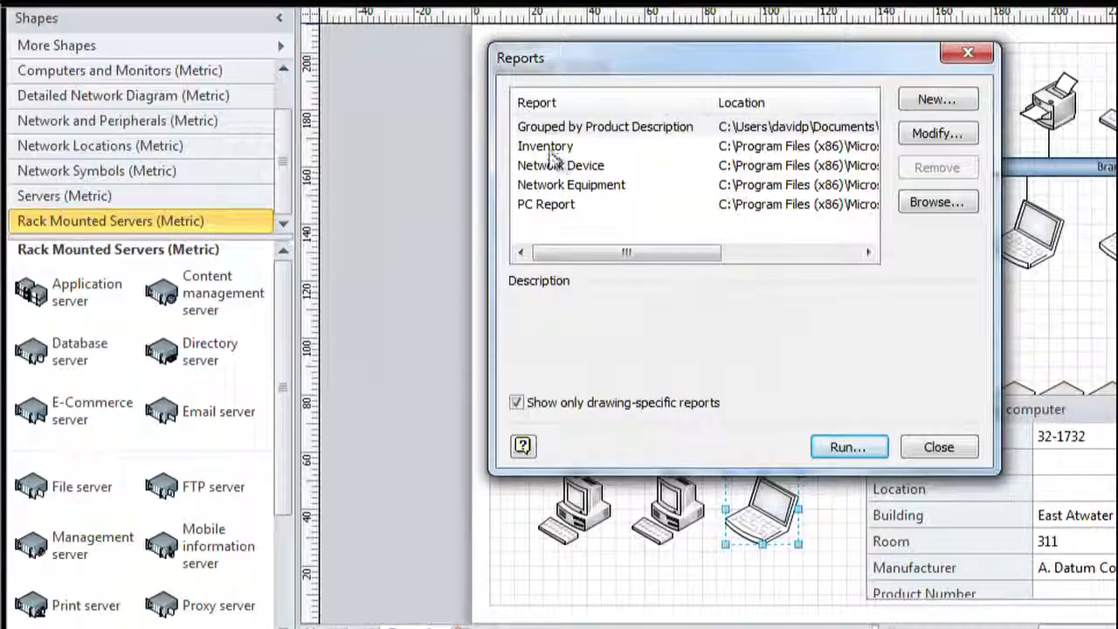
pyautogui.click(411, 230)
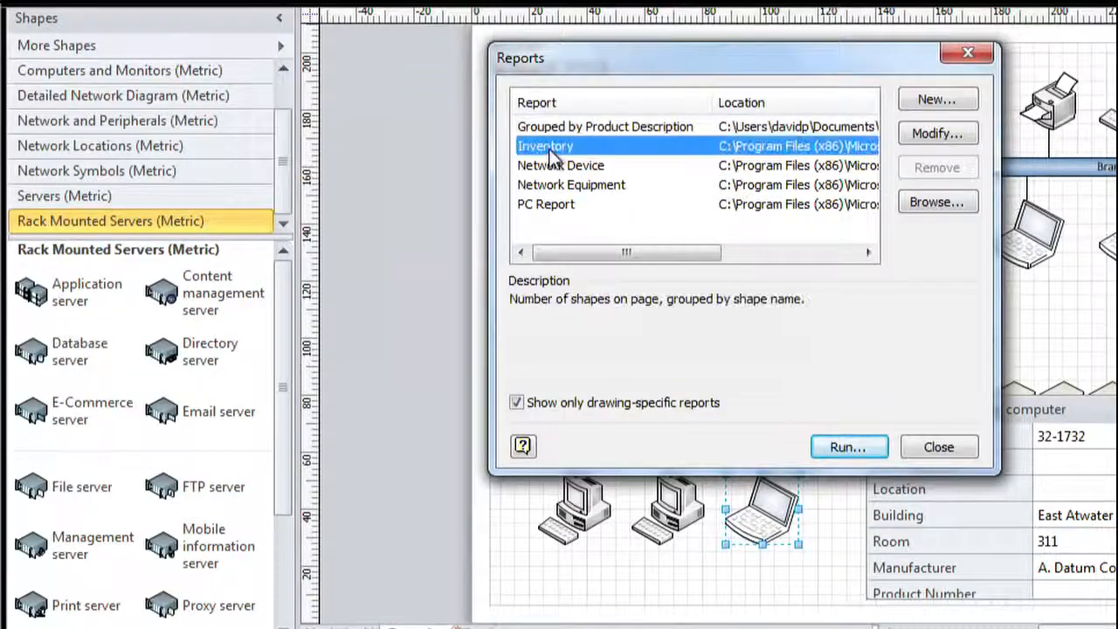
pyautogui.click(847, 448)
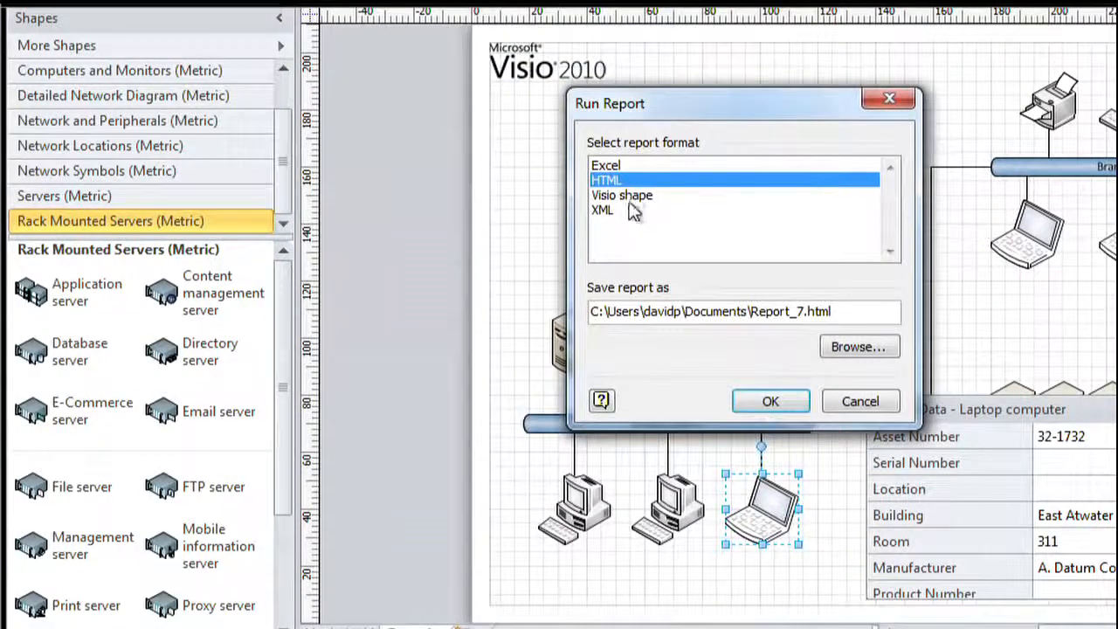
pyautogui.click(632, 197)
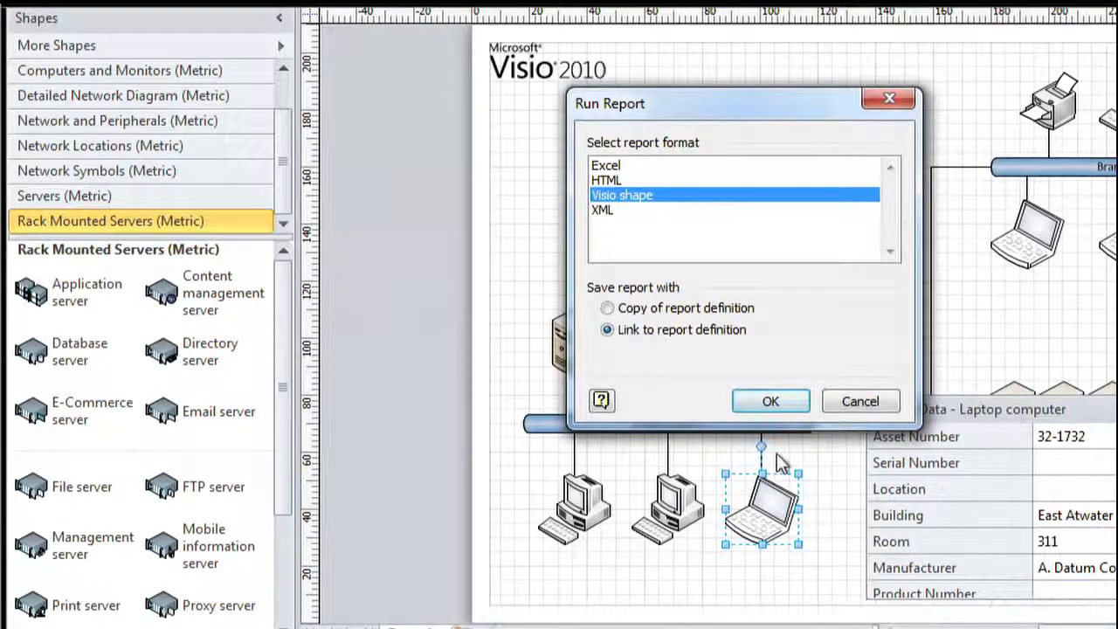
pyautogui.click(770, 404)
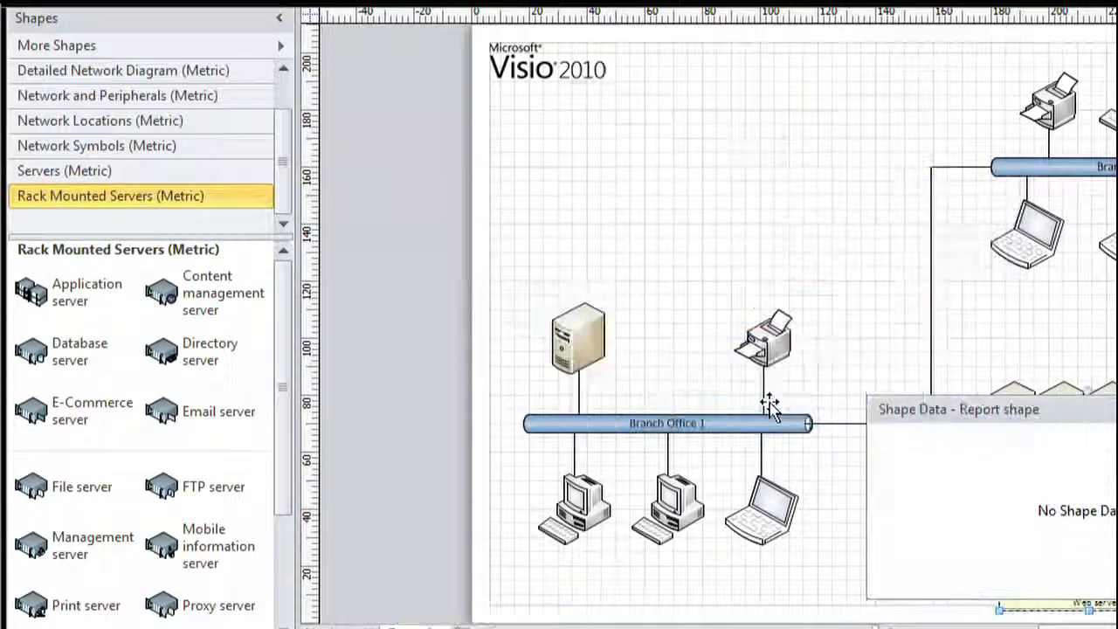
pyautogui.click(1117, 408)
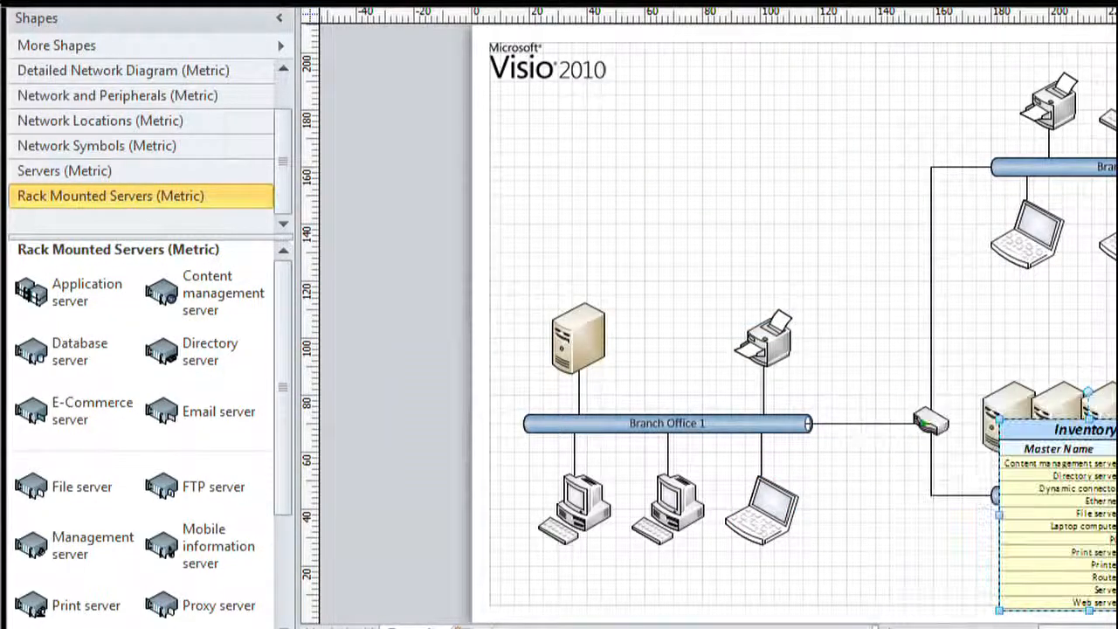
pyautogui.moveTo(1097, 425); pyautogui.dragTo(602, 171)
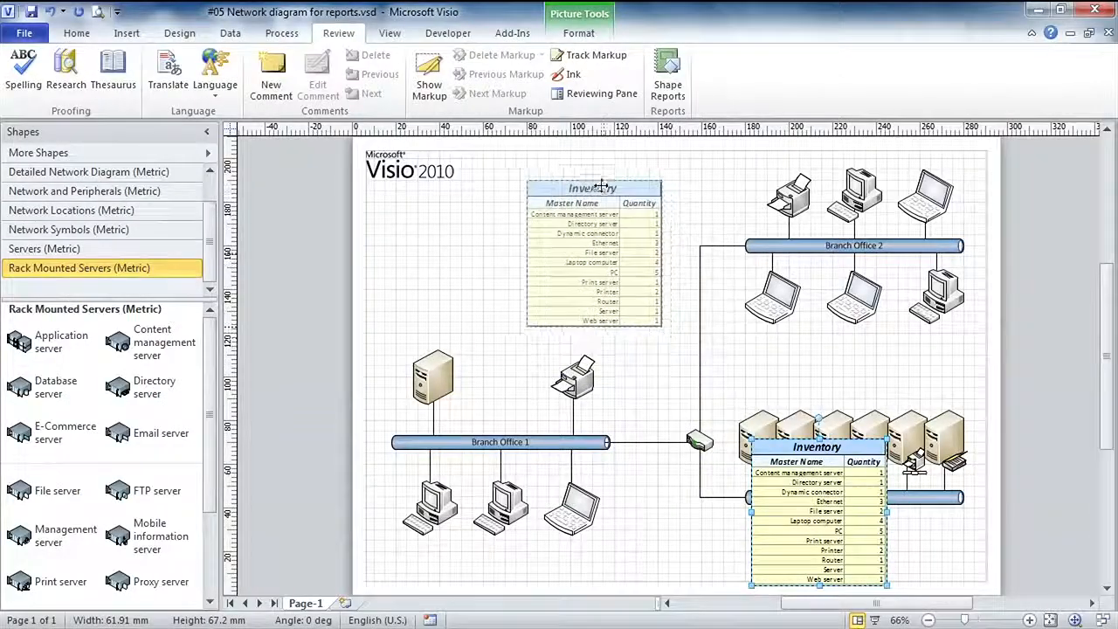
# Delete the printer attached to Branch Office 2 and rerun the report in the Inventory table shape
pyautogui.scroll(1, 662, 267)
pyautogui.scroll(1, 662, 267)
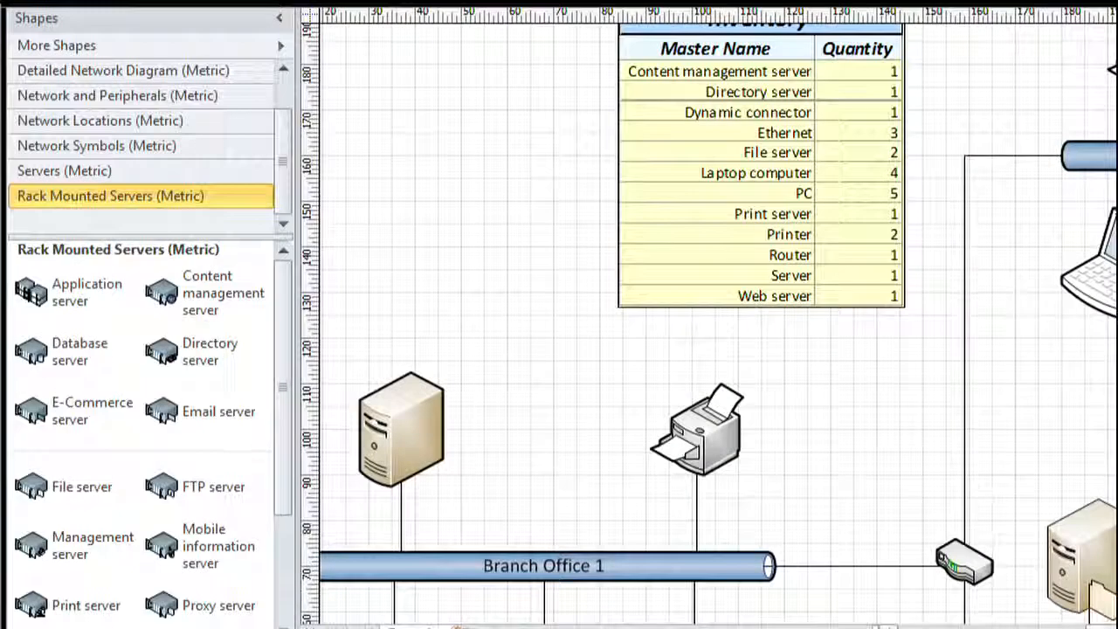
pyautogui.moveTo(1083, 627); pyautogui.dragTo(1111, 627)
pyautogui.scroll(1, 716, 323)
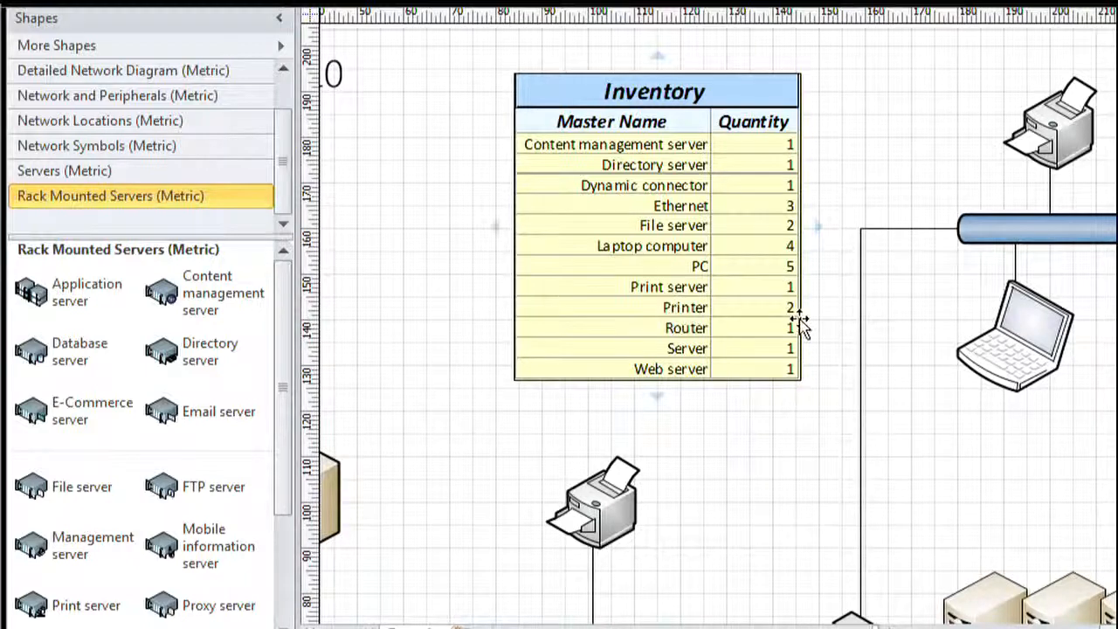
pyautogui.click(1053, 131)
pyautogui.moveTo(1043, 208)
pyautogui.press('Delete')
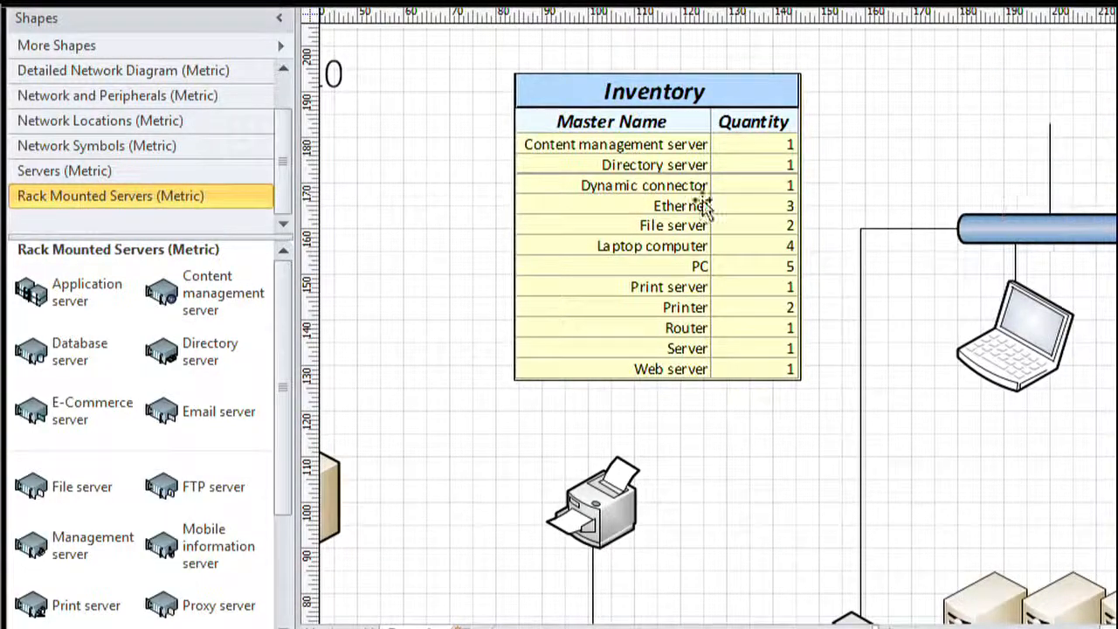
pyautogui.rightClick(660, 206)
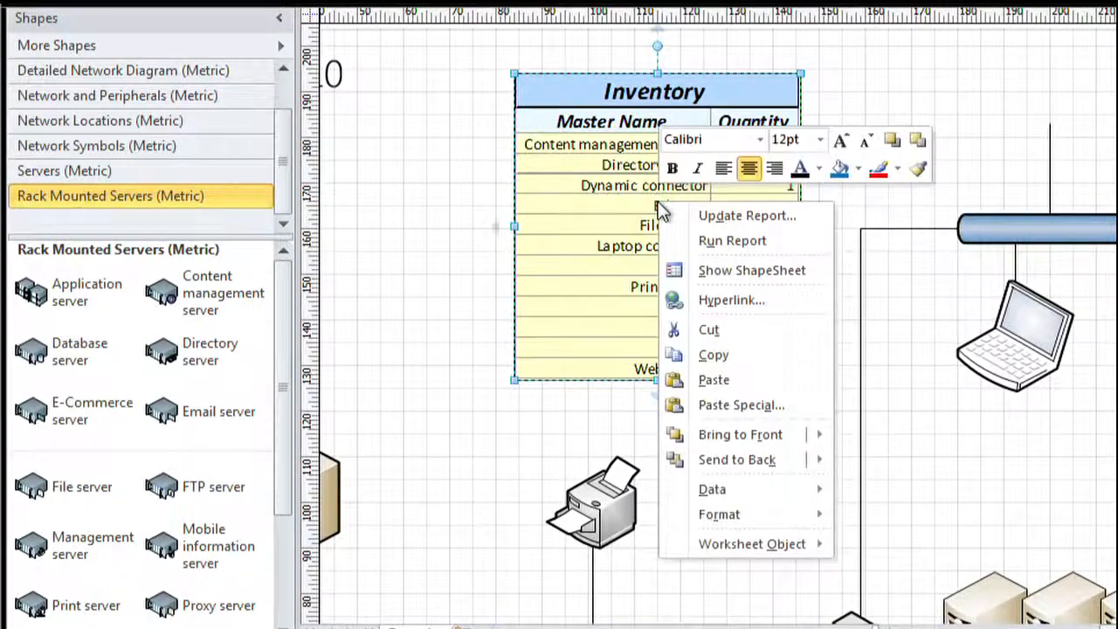
pyautogui.click(716, 242)
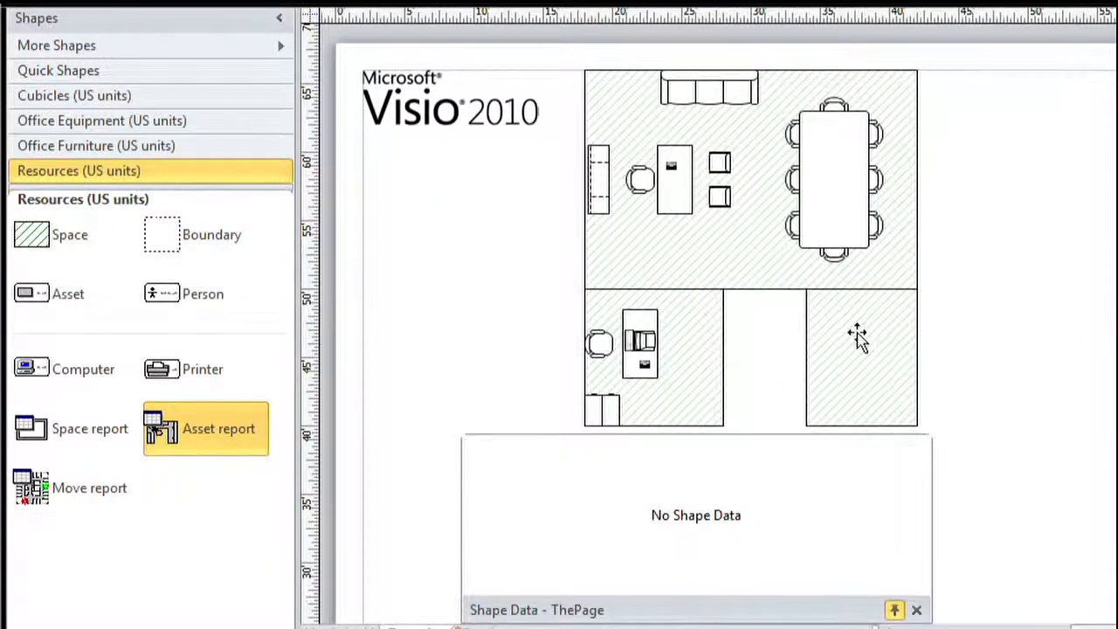
# Add a Space report and an Asset report from the Resources stencil to the blank area beside the floor plan
pyautogui.click(848, 367)
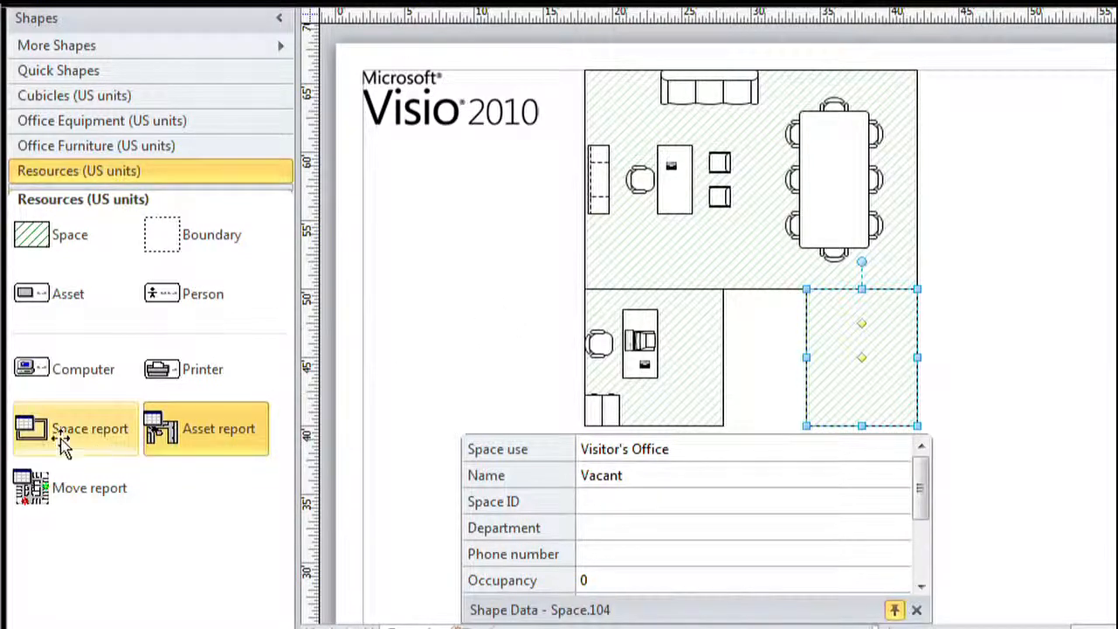
pyautogui.moveTo(45, 441); pyautogui.dragTo(903, 276)
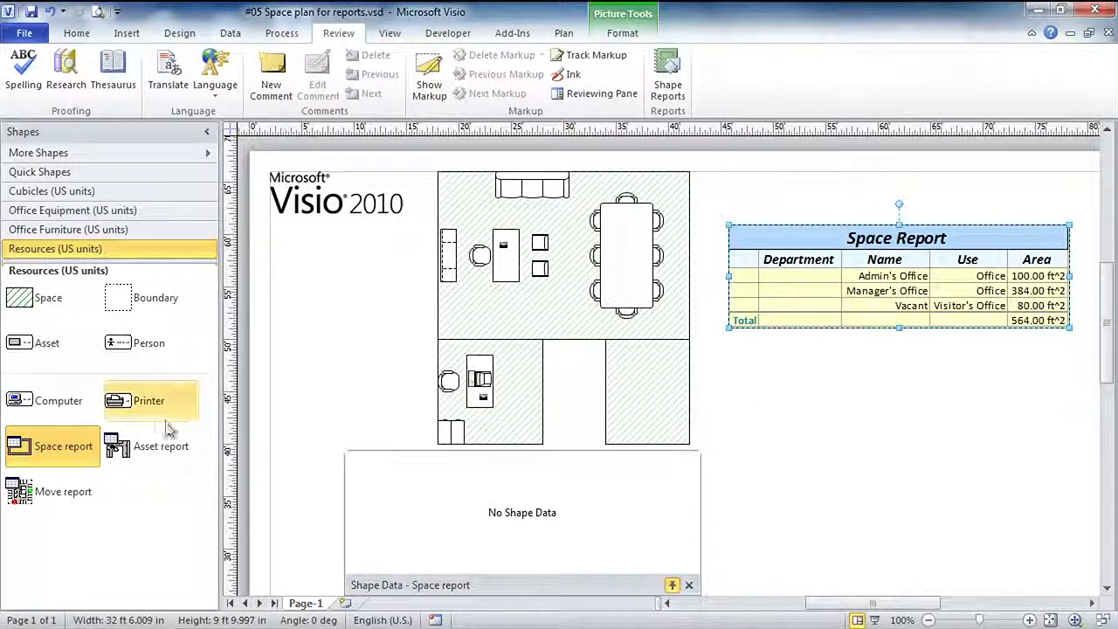
pyautogui.click(127, 449)
pyautogui.moveTo(127, 453); pyautogui.dragTo(905, 448)
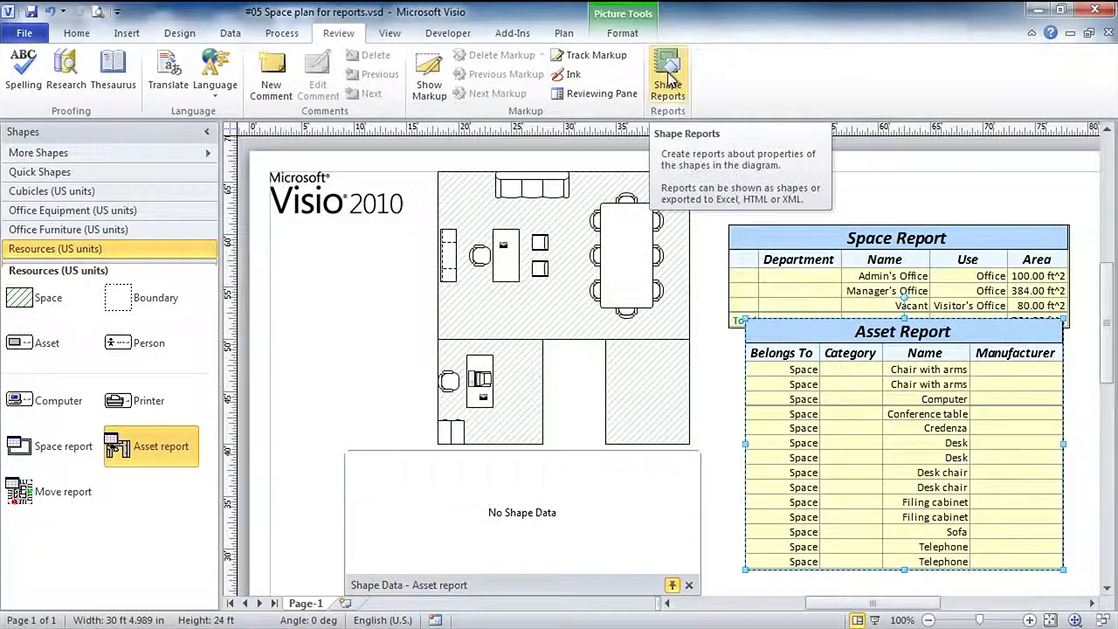
# Start a new report definition for shapes on the current page, limited by the criterion Occupancy exists TRUE
pyautogui.click(668, 81)
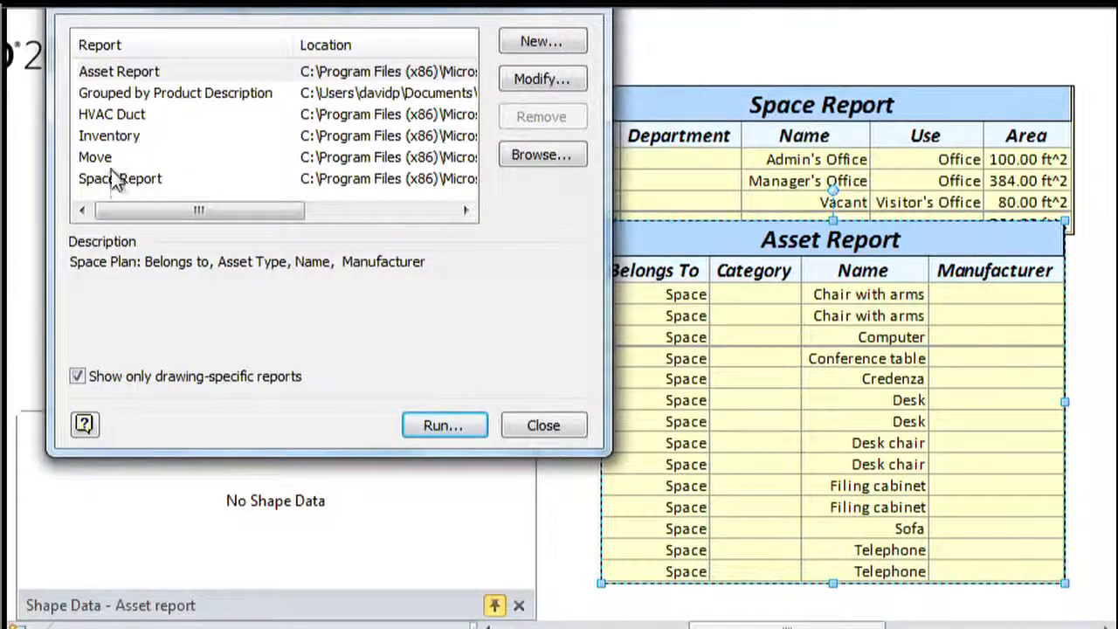
pyautogui.click(112, 179)
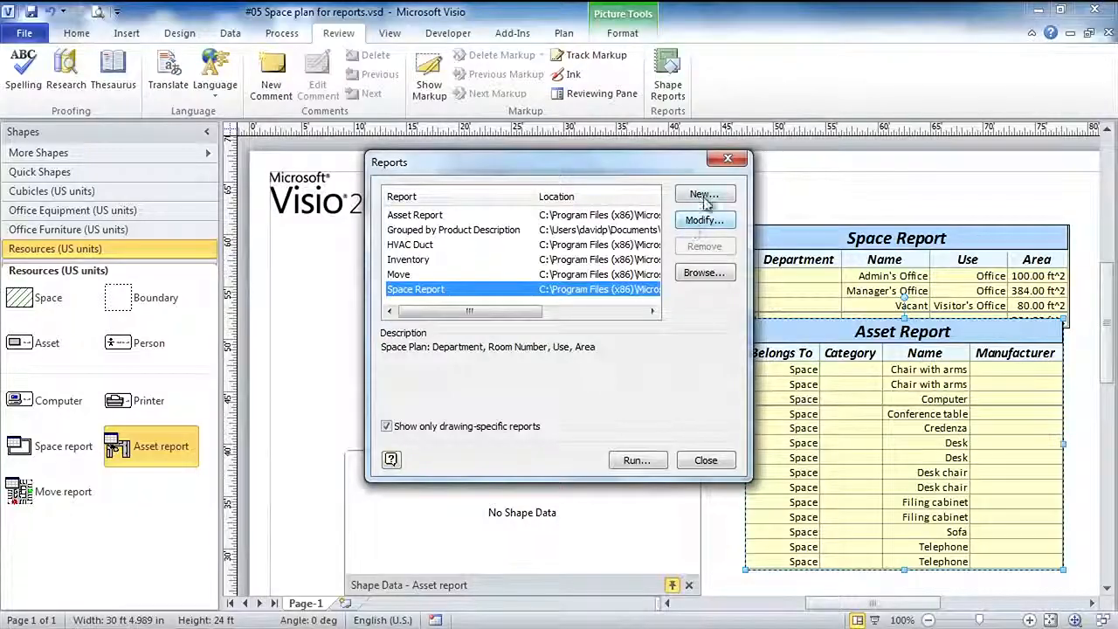
pyautogui.click(704, 196)
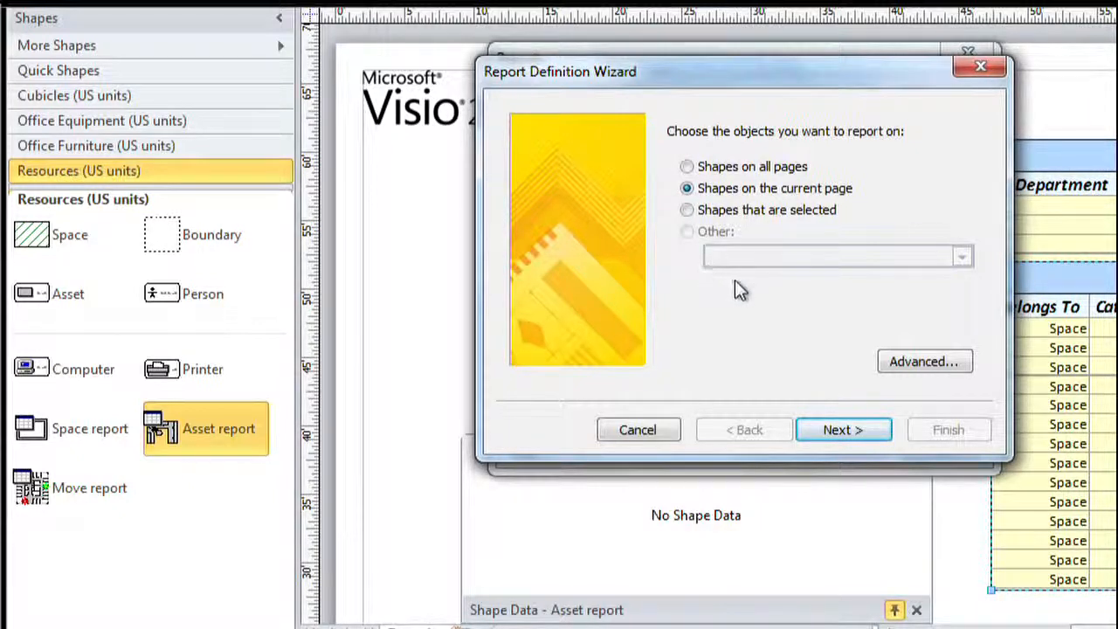
pyautogui.click(924, 361)
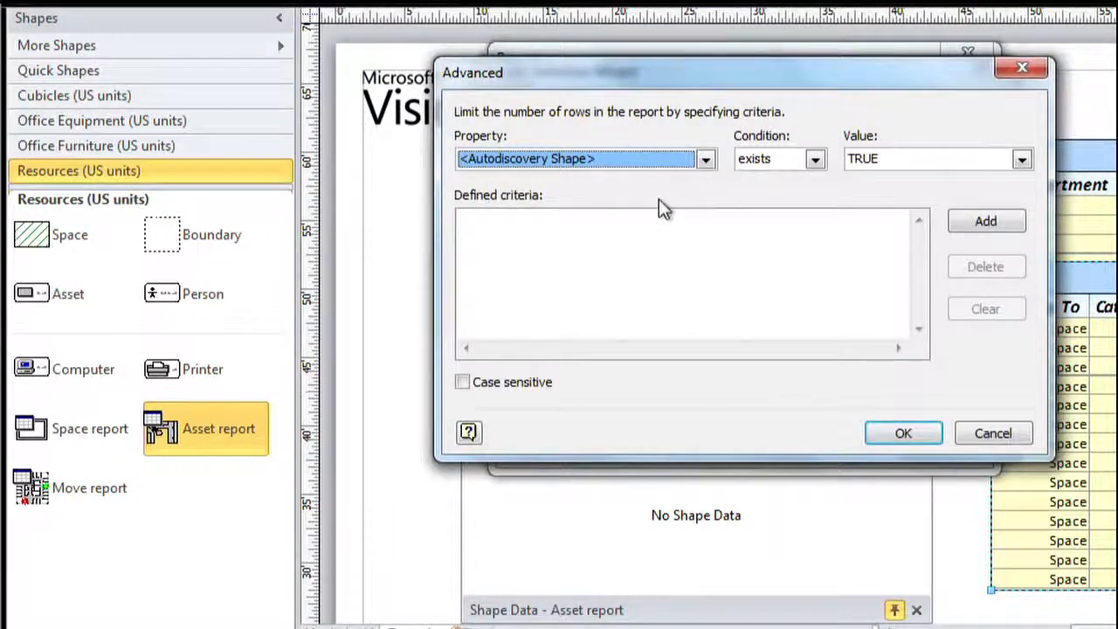
pyautogui.click(705, 160)
pyautogui.press('o')
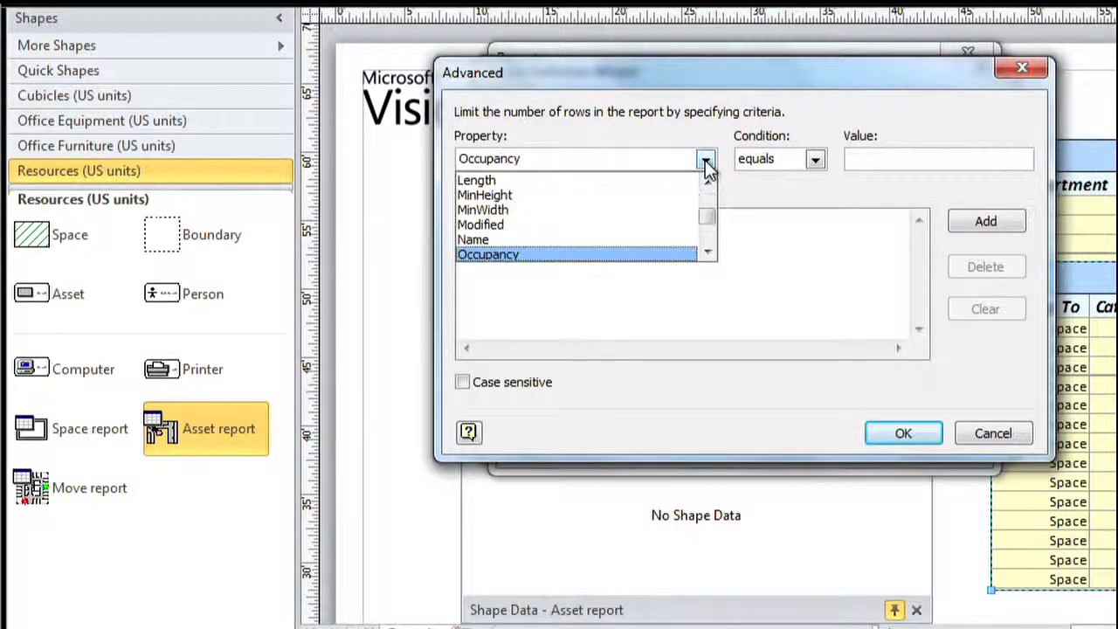
pyautogui.click(501, 255)
pyautogui.click(814, 159)
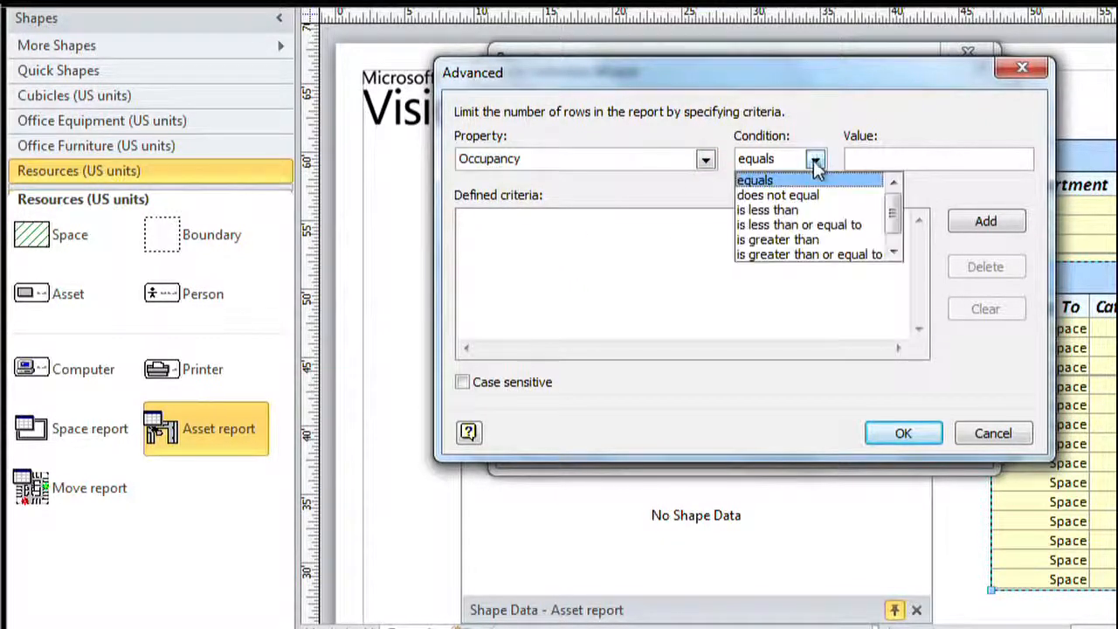
pyautogui.moveTo(892, 214); pyautogui.dragTo(892, 235)
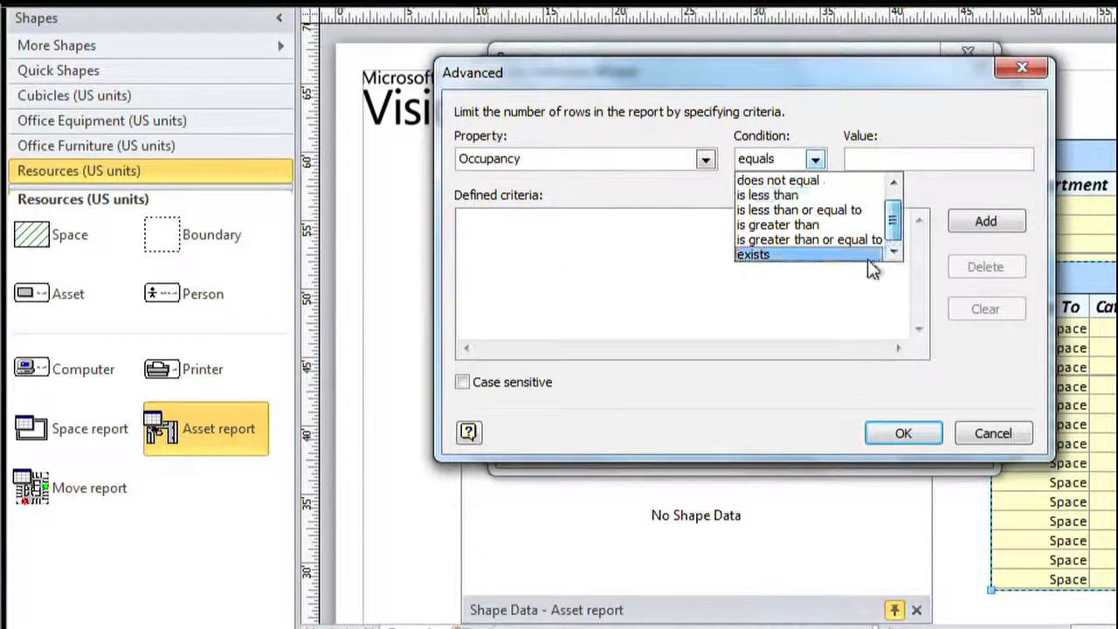
pyautogui.click(765, 259)
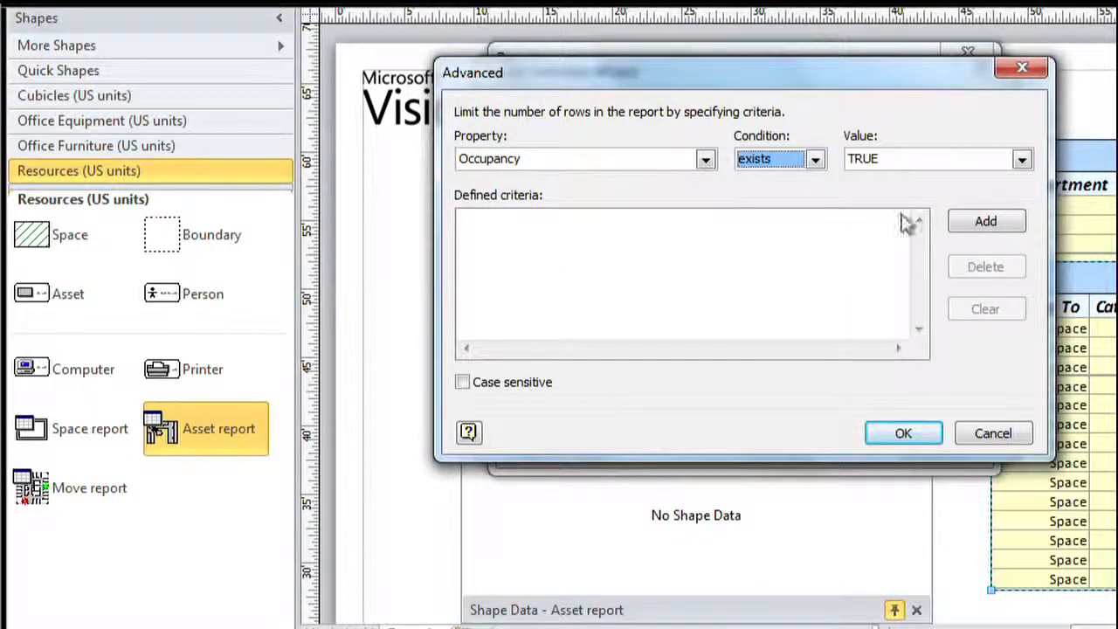
pyautogui.click(987, 223)
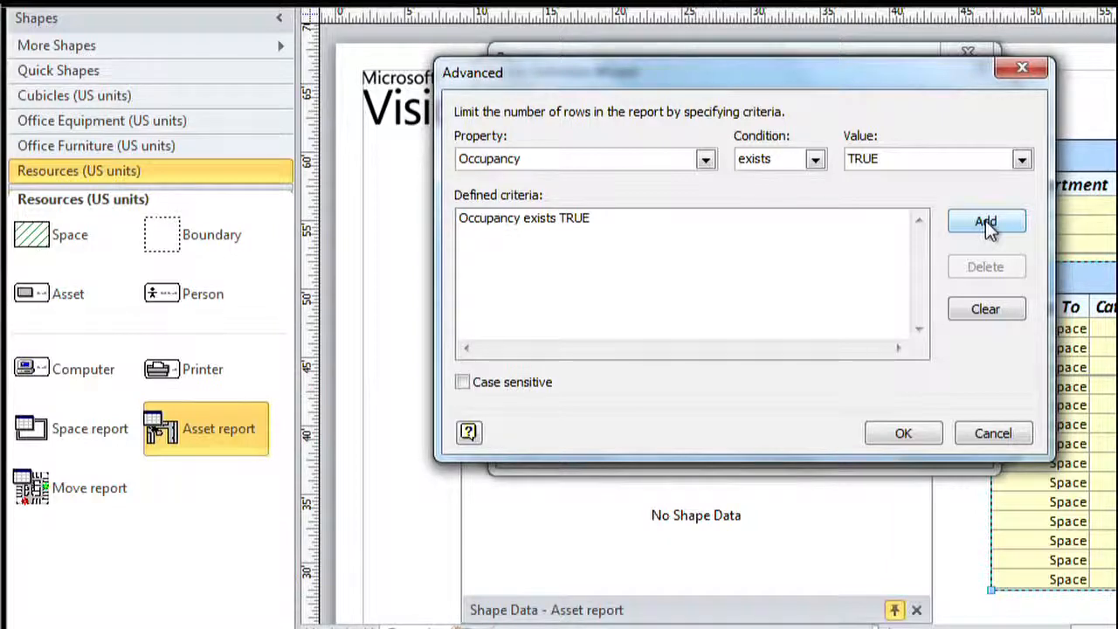
pyautogui.click(904, 435)
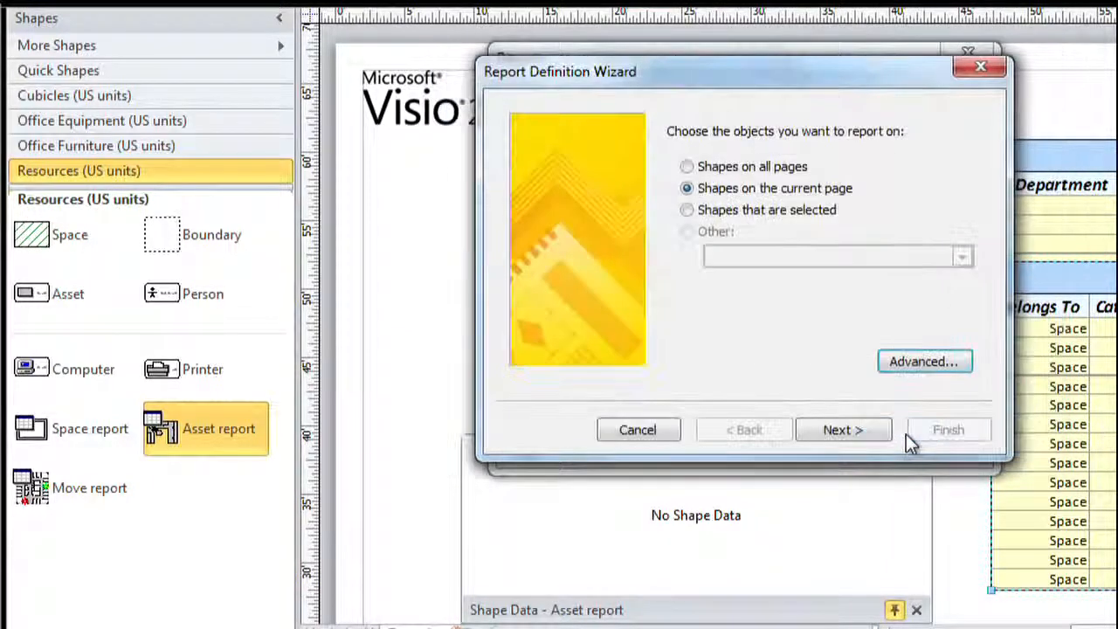
# Choose Capacity, Name and Occupancy as the properties displayed as columns in the report
pyautogui.click(841, 432)
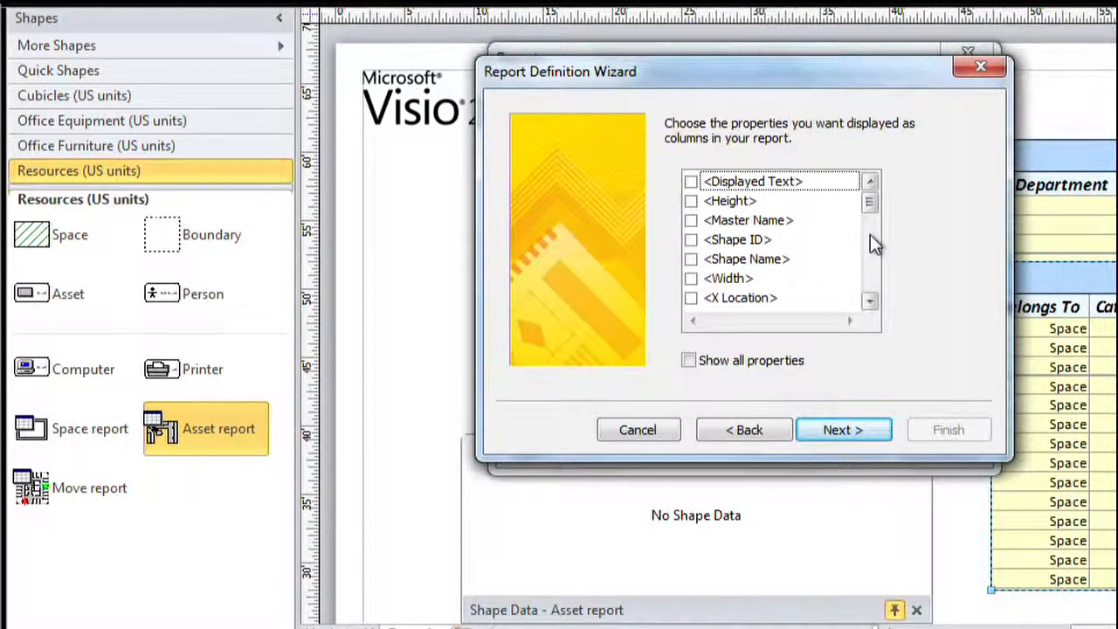
pyautogui.scroll(-2, 870, 234)
pyautogui.click(691, 278)
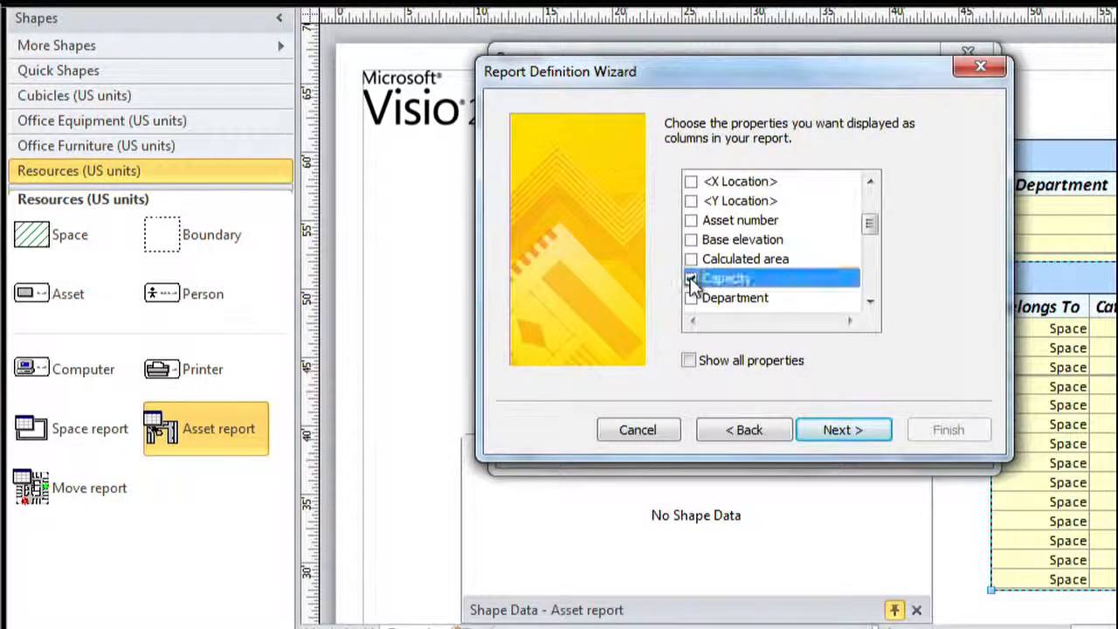
pyautogui.scroll(-2, 870, 280)
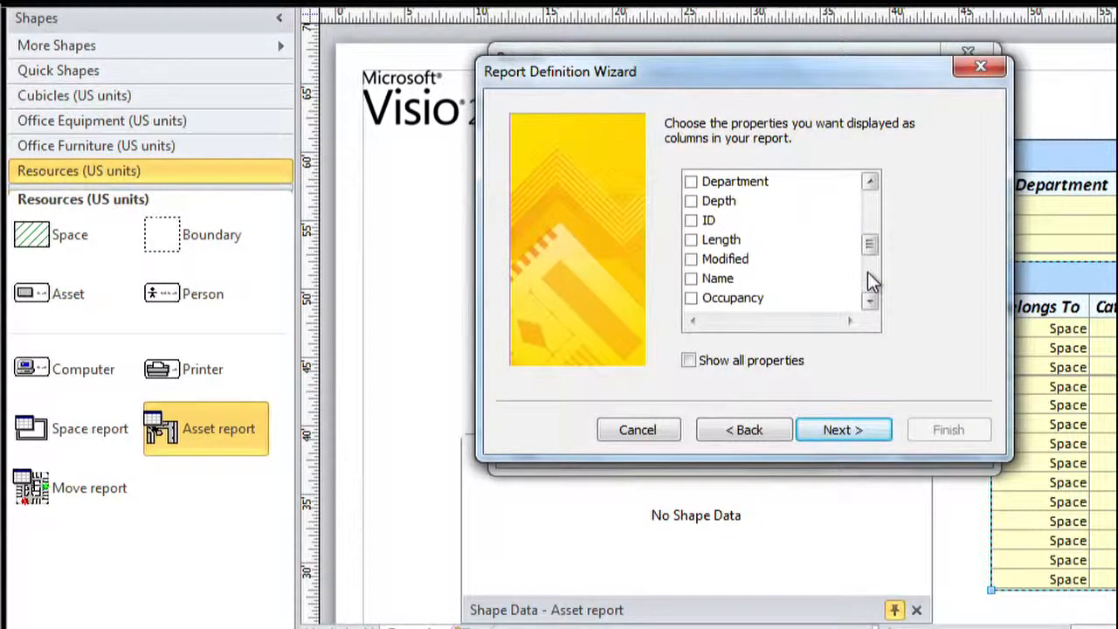
pyautogui.click(691, 279)
pyautogui.click(691, 298)
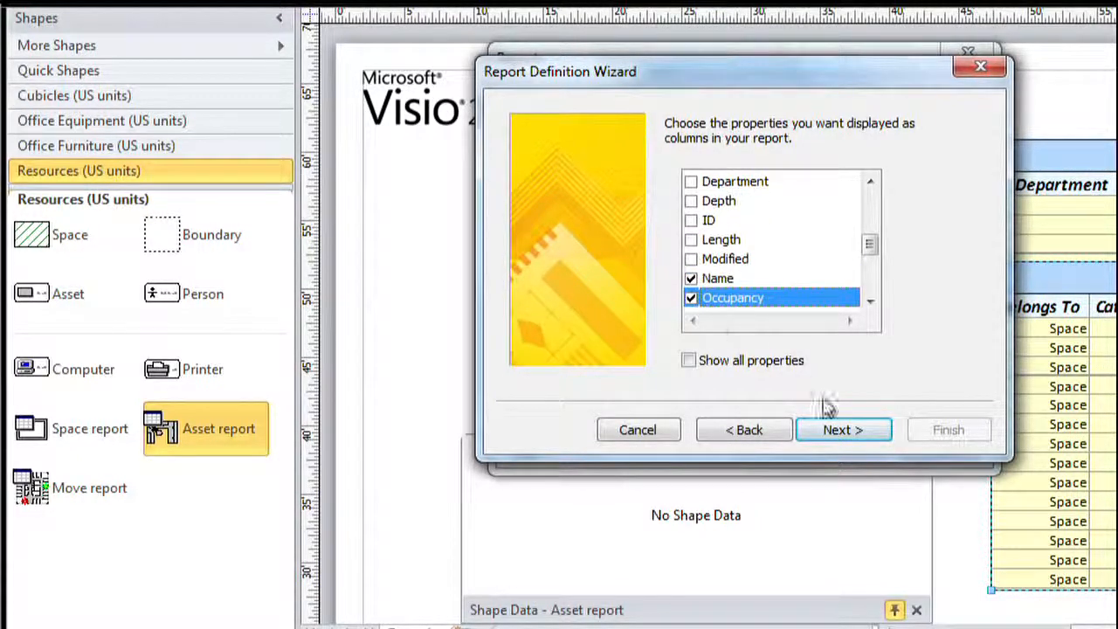
# Title the report Occupancy and add total subtotals for the Capacity and Occupancy properties
pyautogui.click(856, 434)
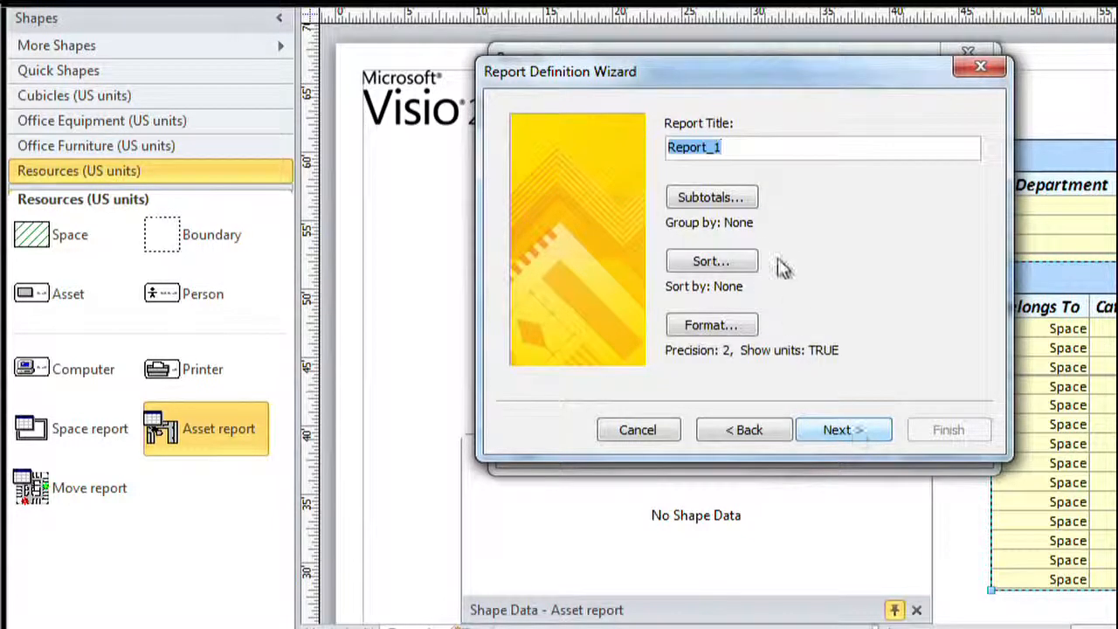
pyautogui.write('Occupancy')
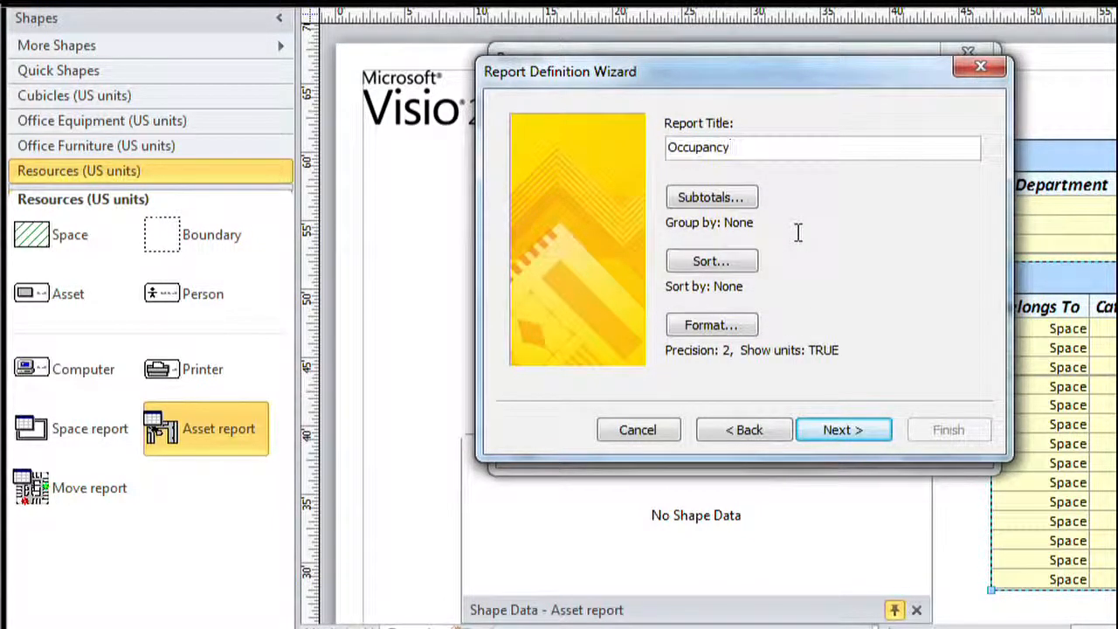
pyautogui.click(703, 194)
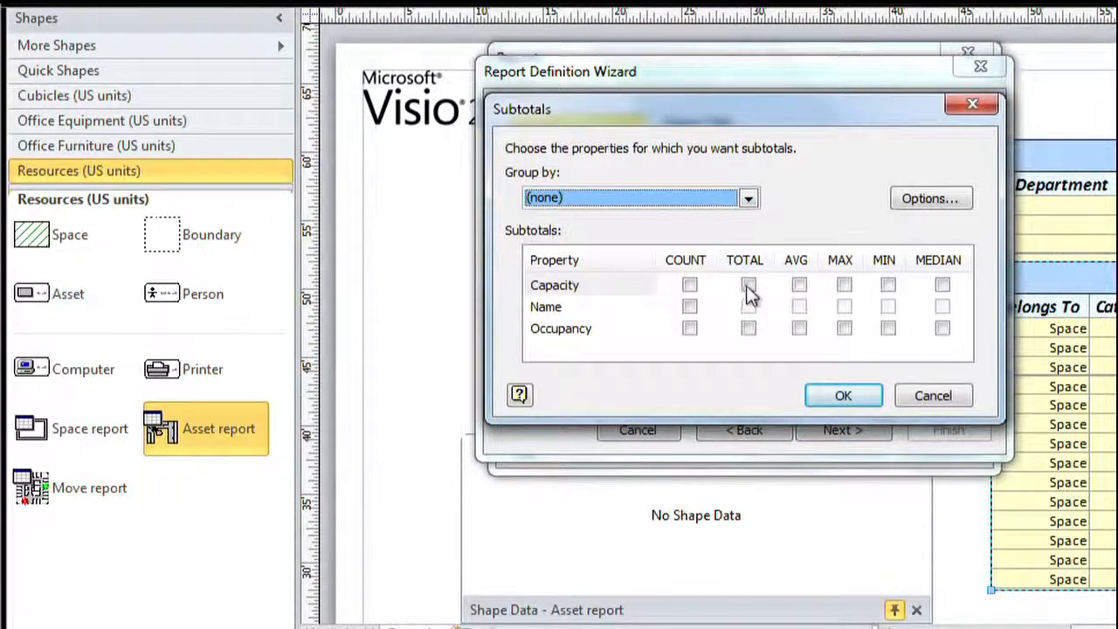
pyautogui.click(748, 286)
pyautogui.click(750, 328)
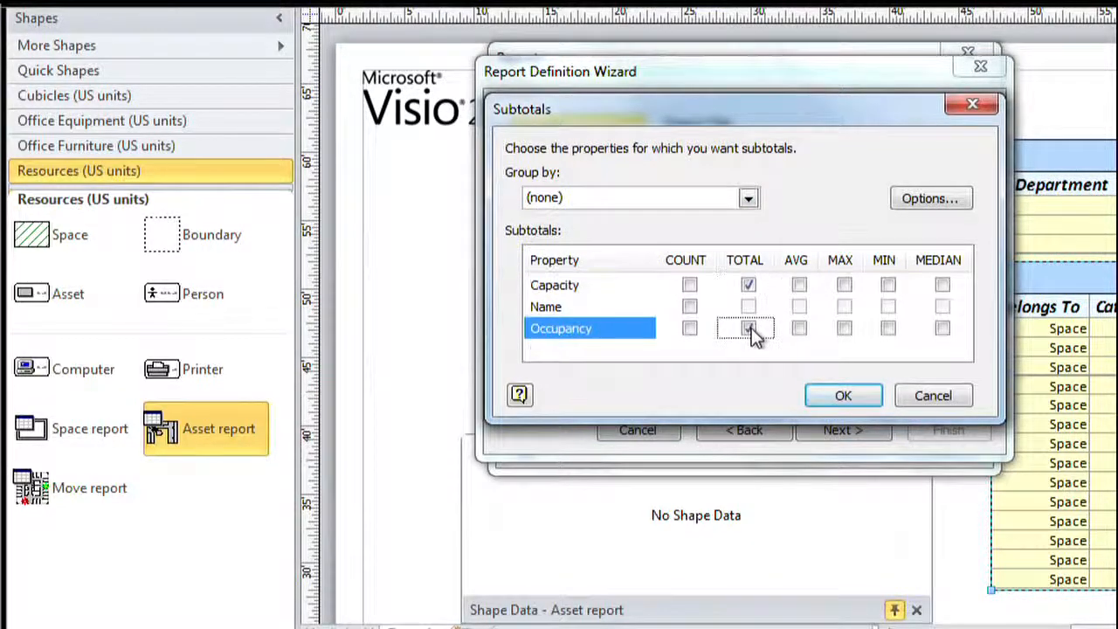
pyautogui.click(843, 395)
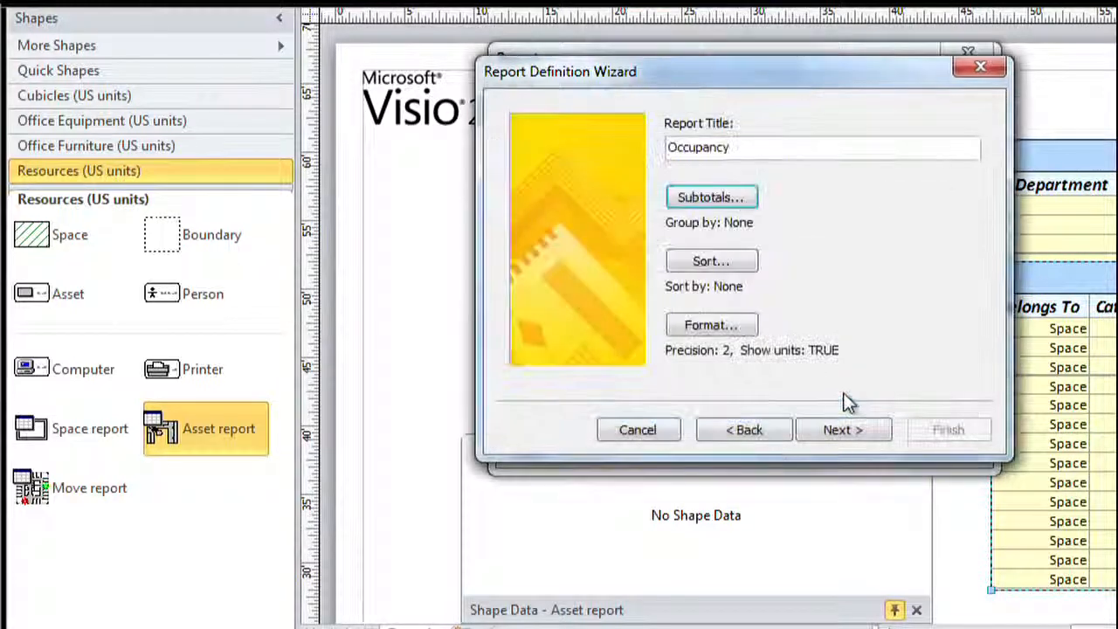
# Reorder the report columns so that Name comes before Capacity
pyautogui.click(712, 262)
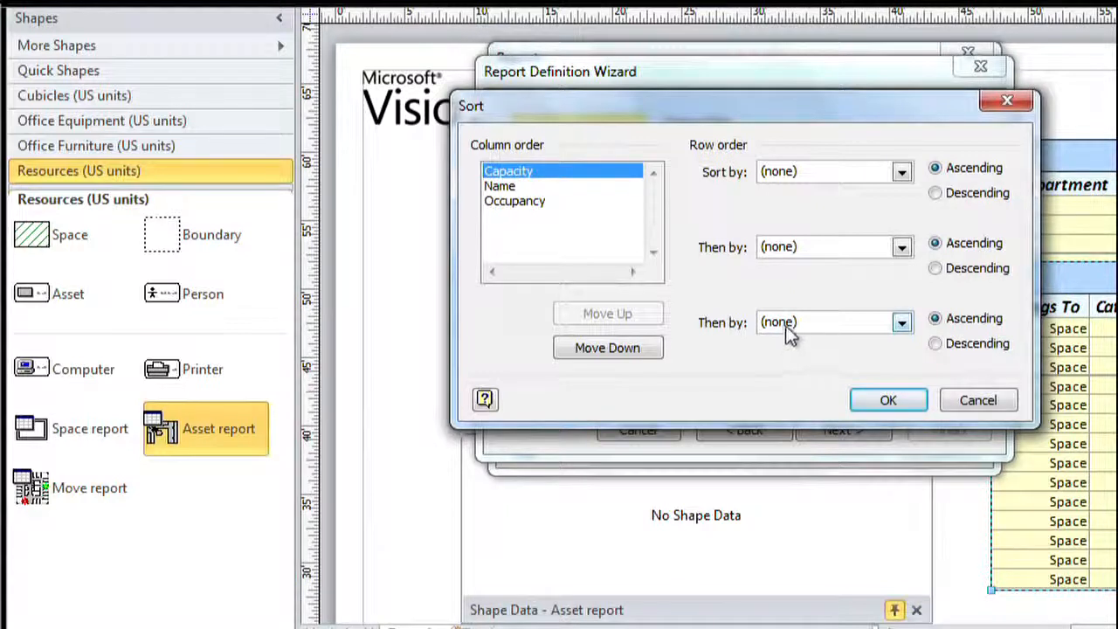
pyautogui.click(500, 189)
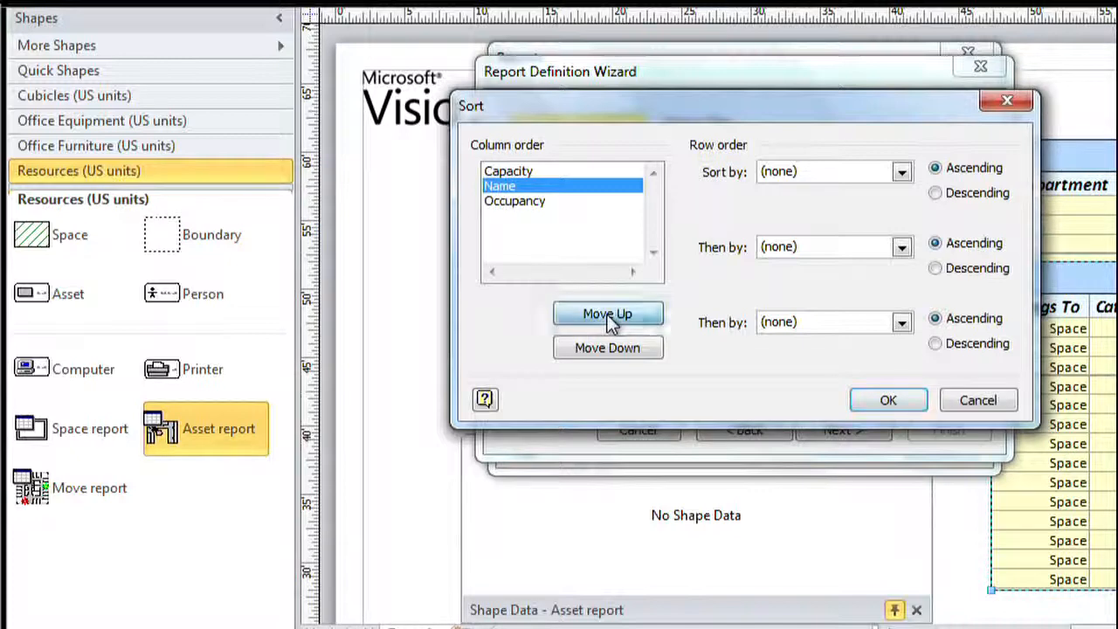
pyautogui.click(609, 316)
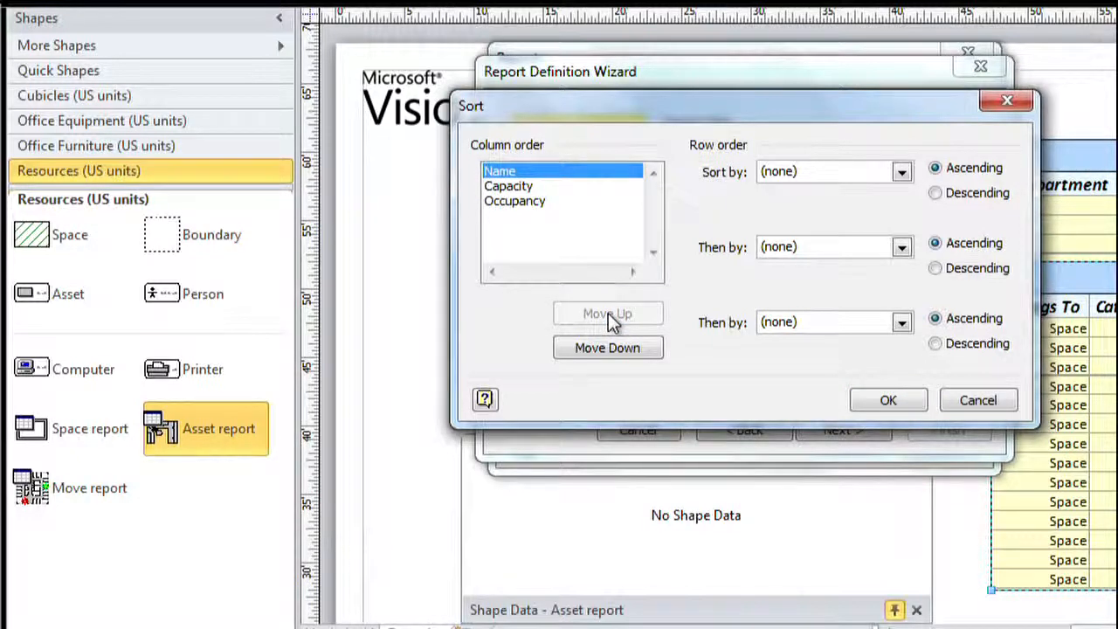
pyautogui.click(895, 405)
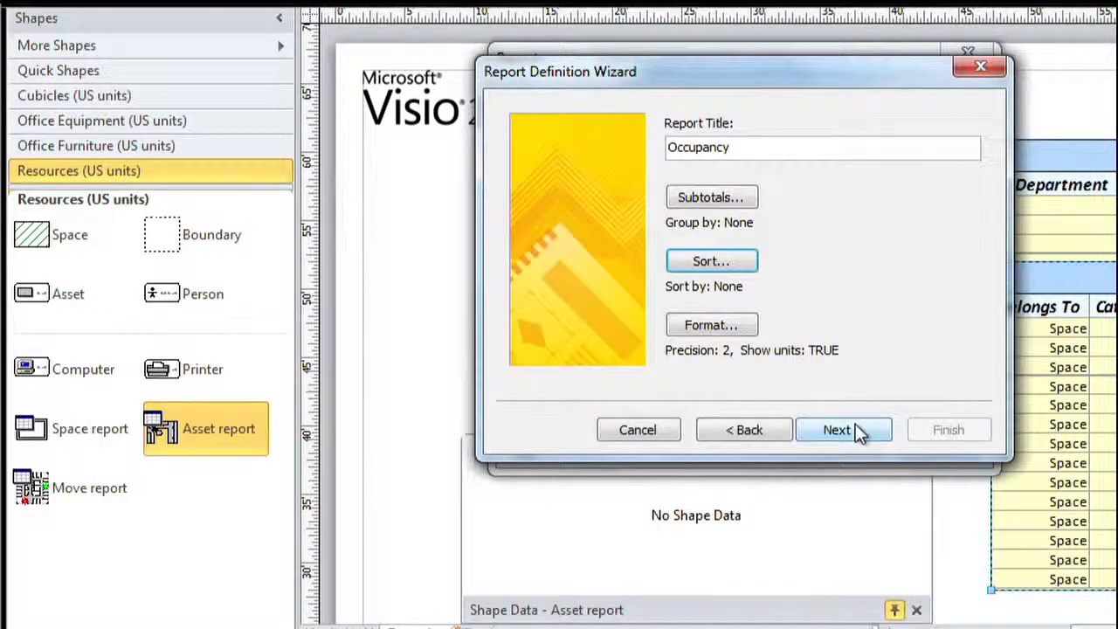
# Name the report definition Occupancy and save it in this drawing
pyautogui.click(857, 430)
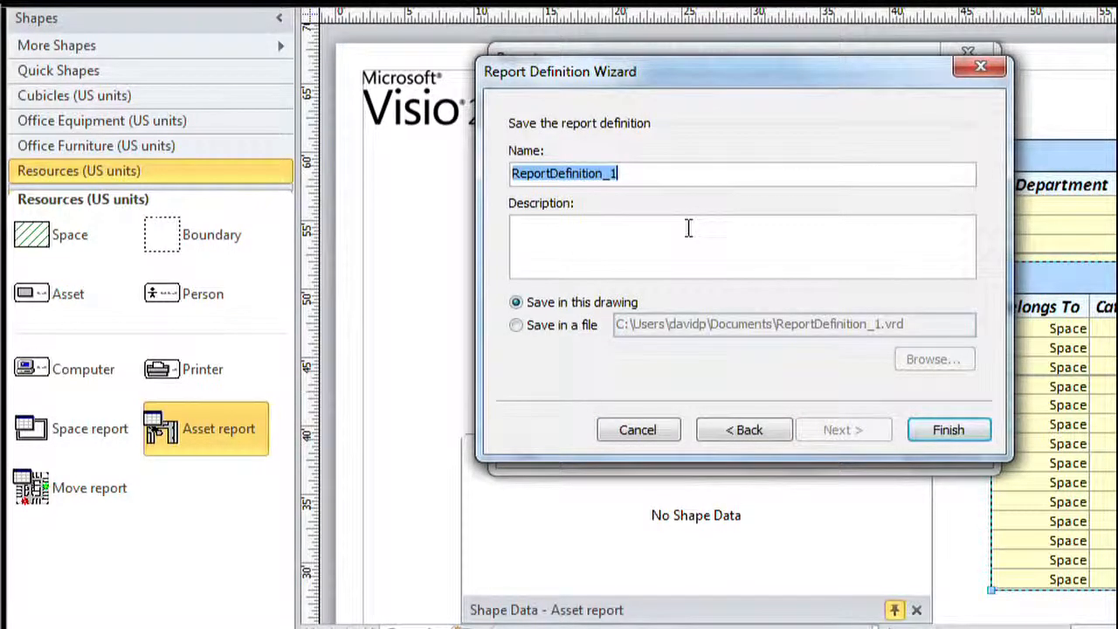
pyautogui.write('Occupancy')
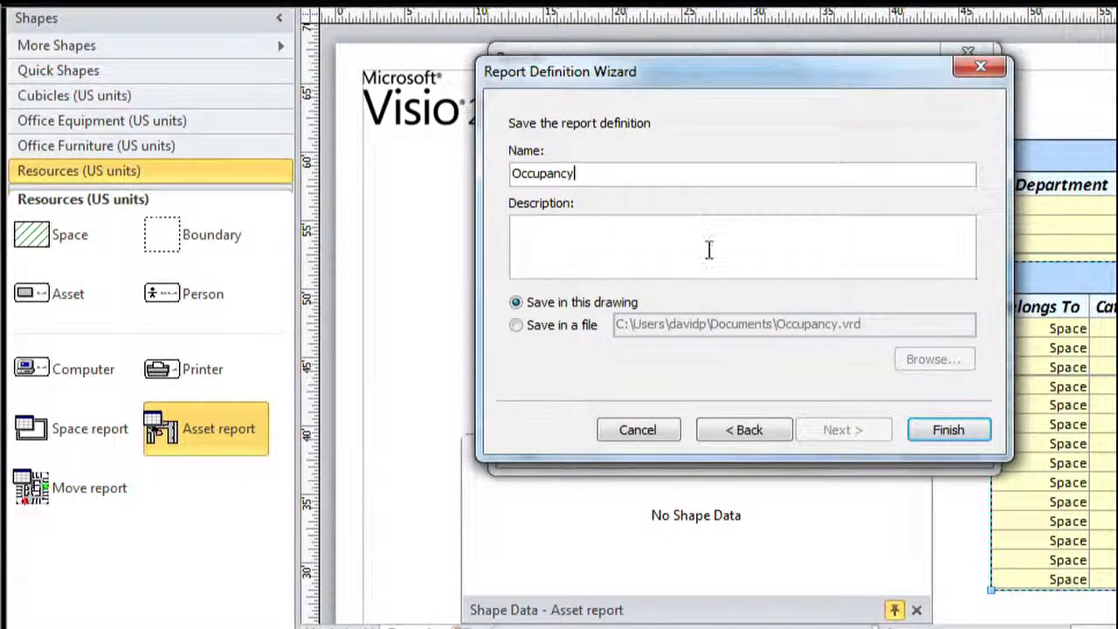
pyautogui.click(939, 429)
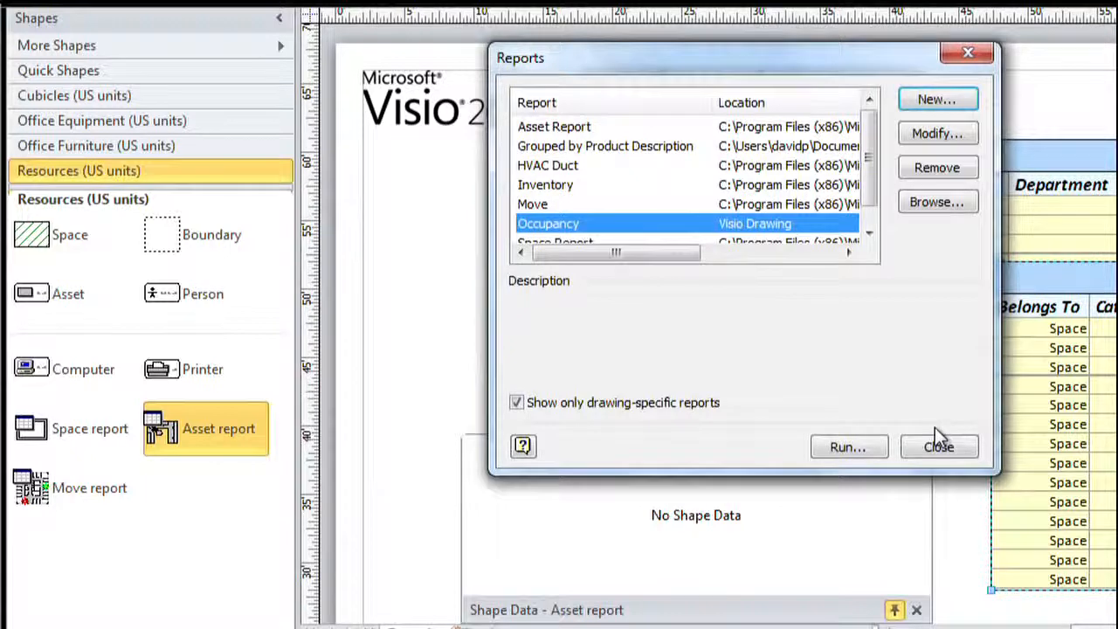
# Run the Occupancy report in HTML format as Report_7.html
pyautogui.click(843, 445)
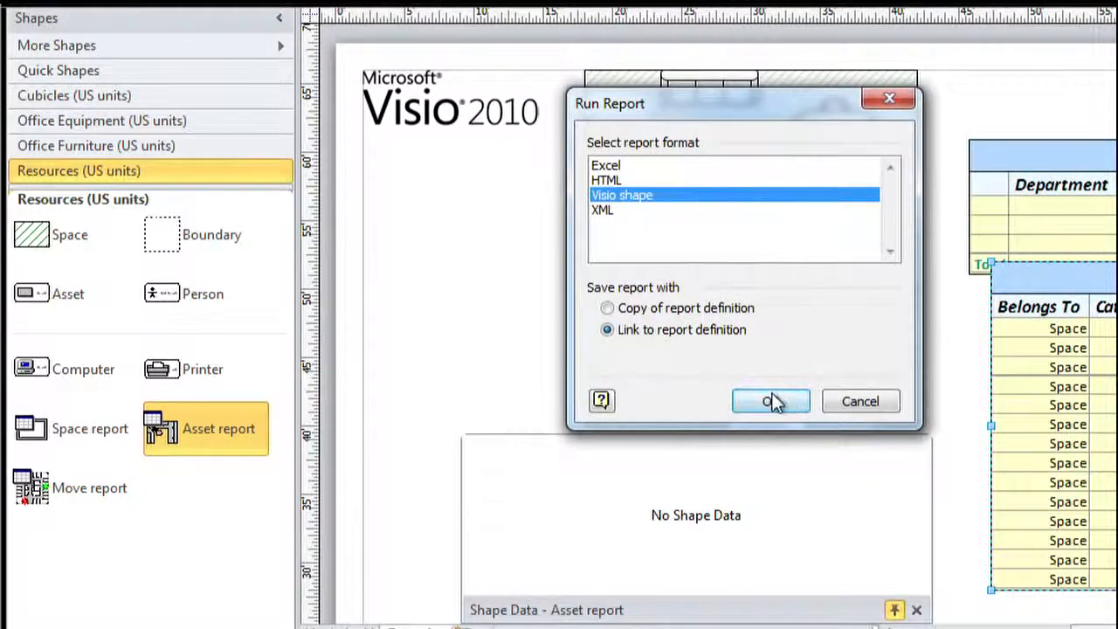
pyautogui.click(605, 180)
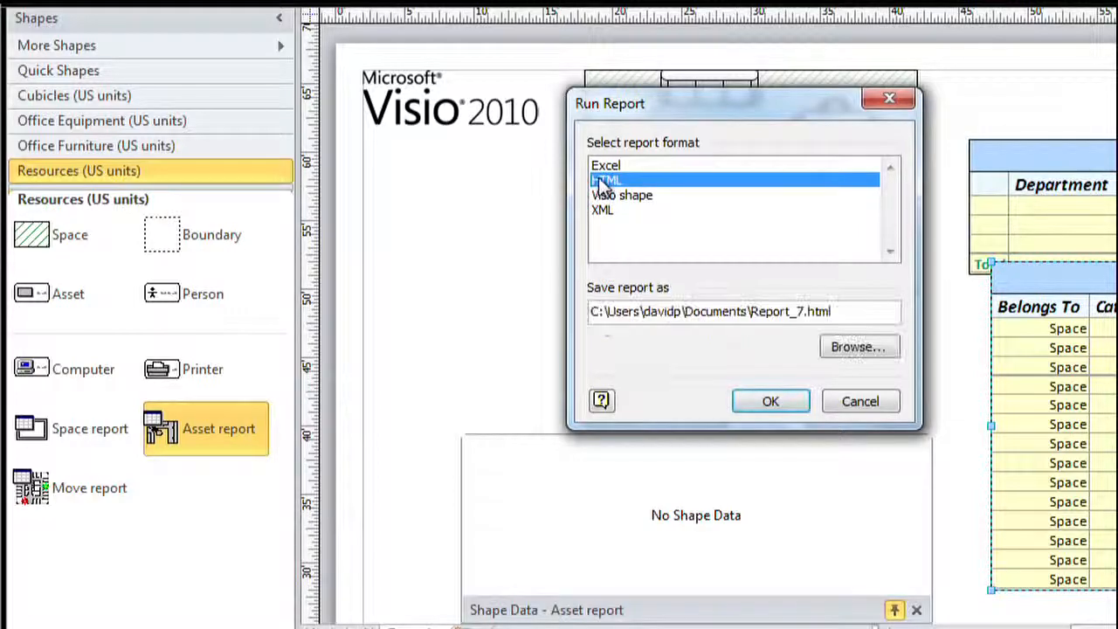
pyautogui.click(734, 400)
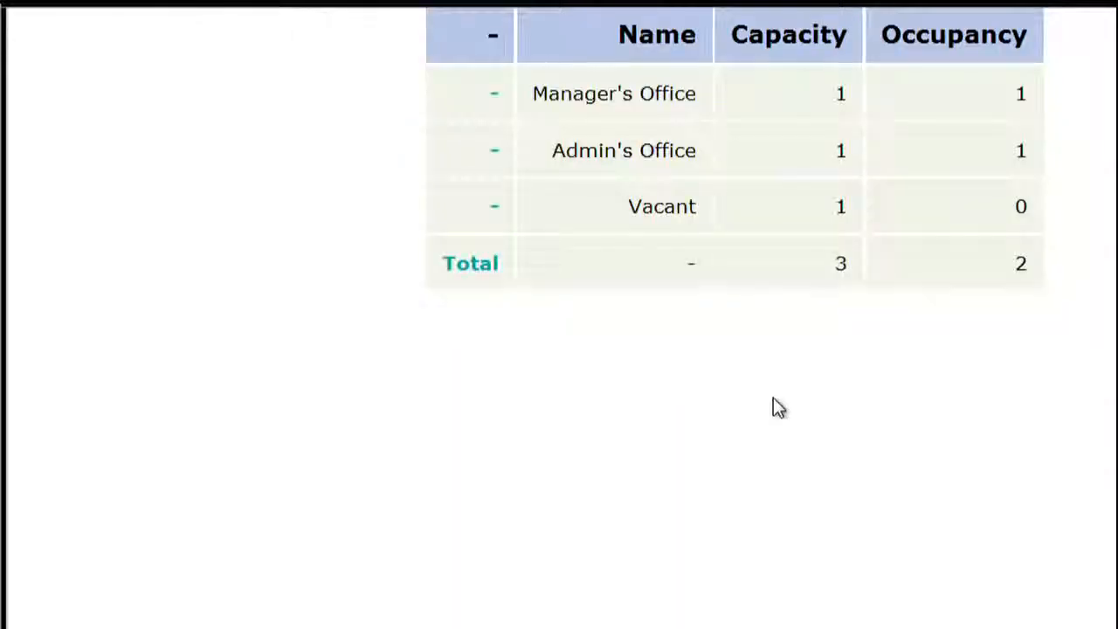